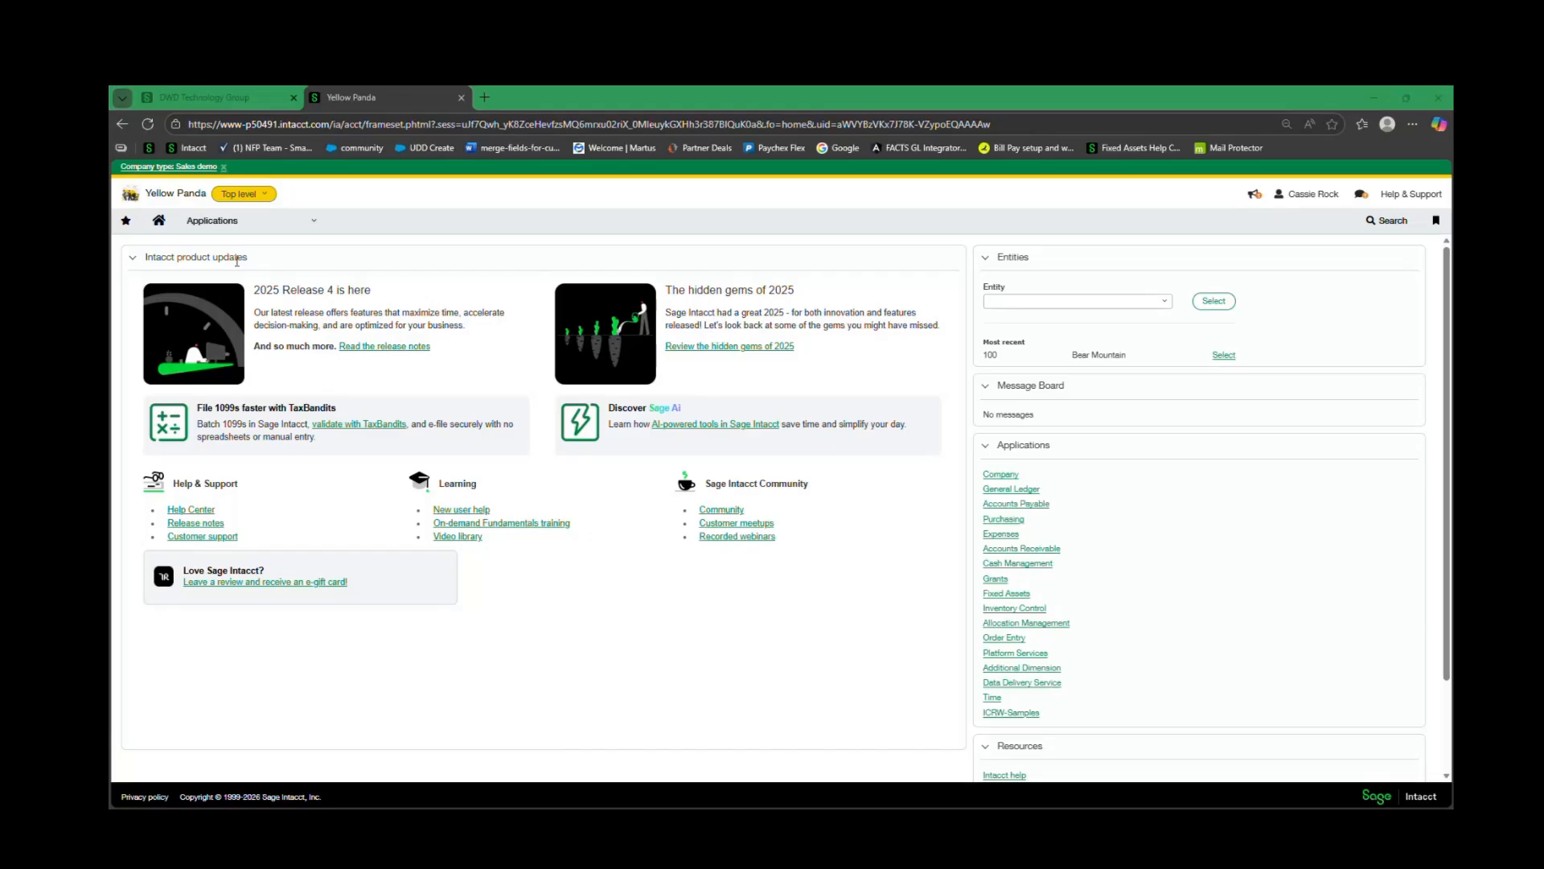
- Open the list of transaction allocations in the General Ledger setup
left_click(225, 230)
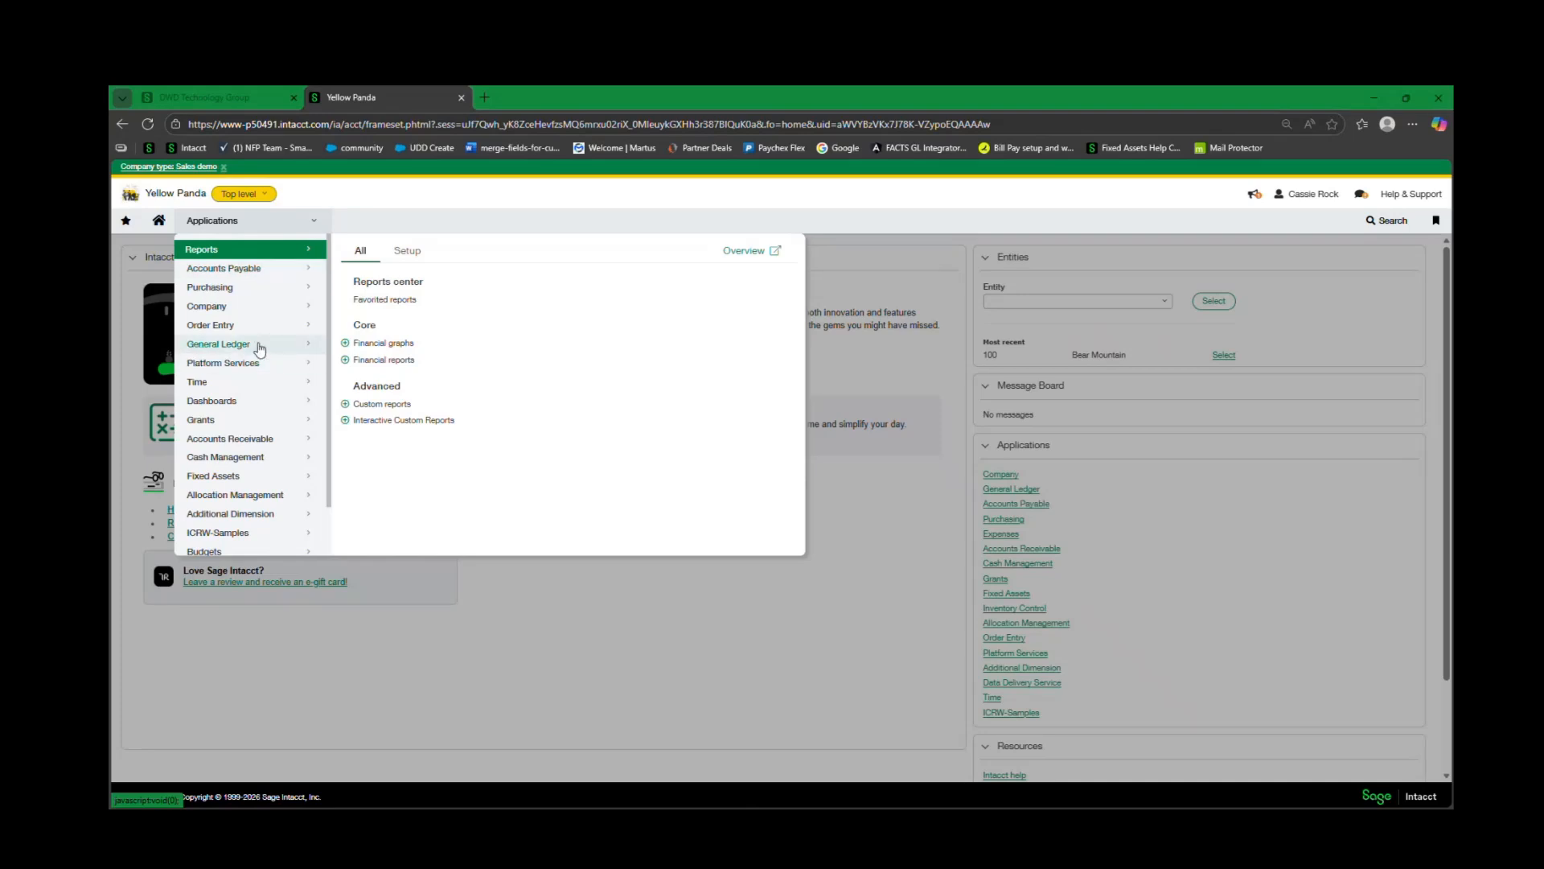
left_click(214, 348)
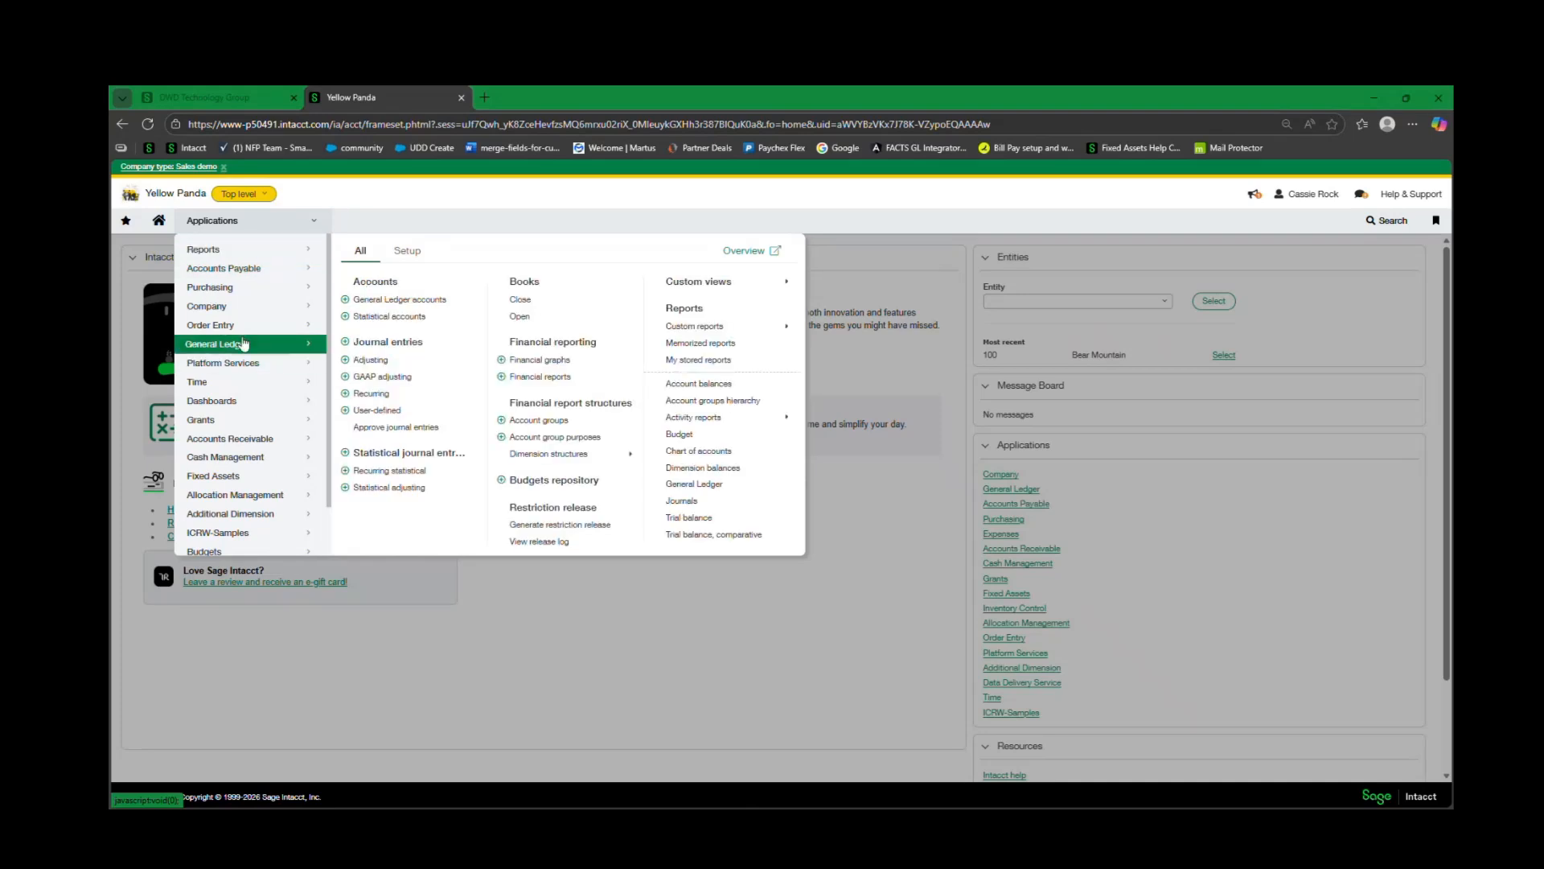
left_click(404, 250)
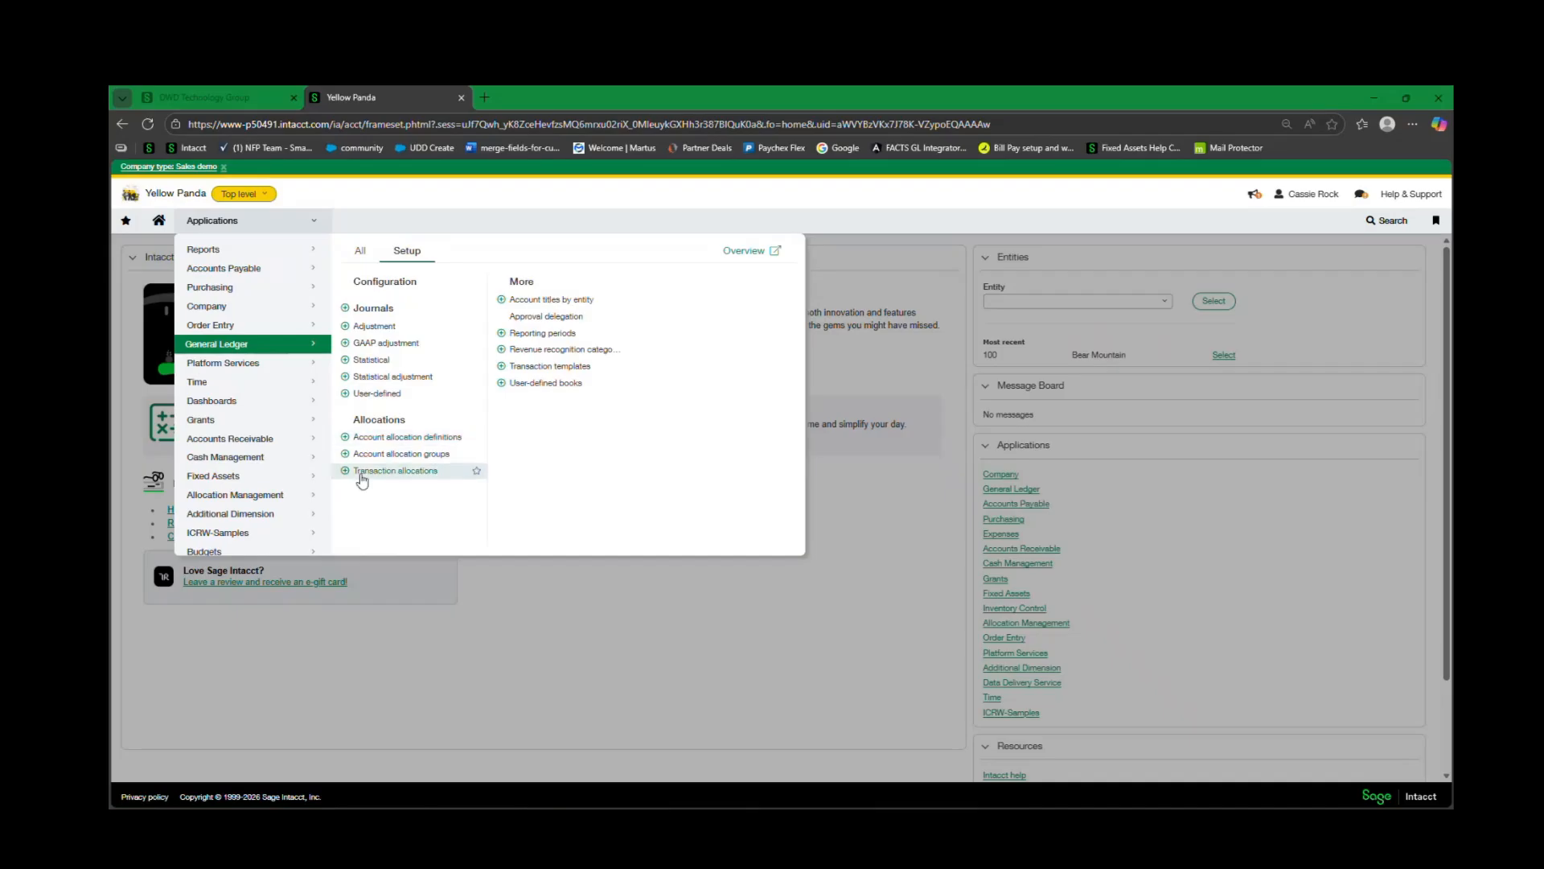
left_click(404, 472)
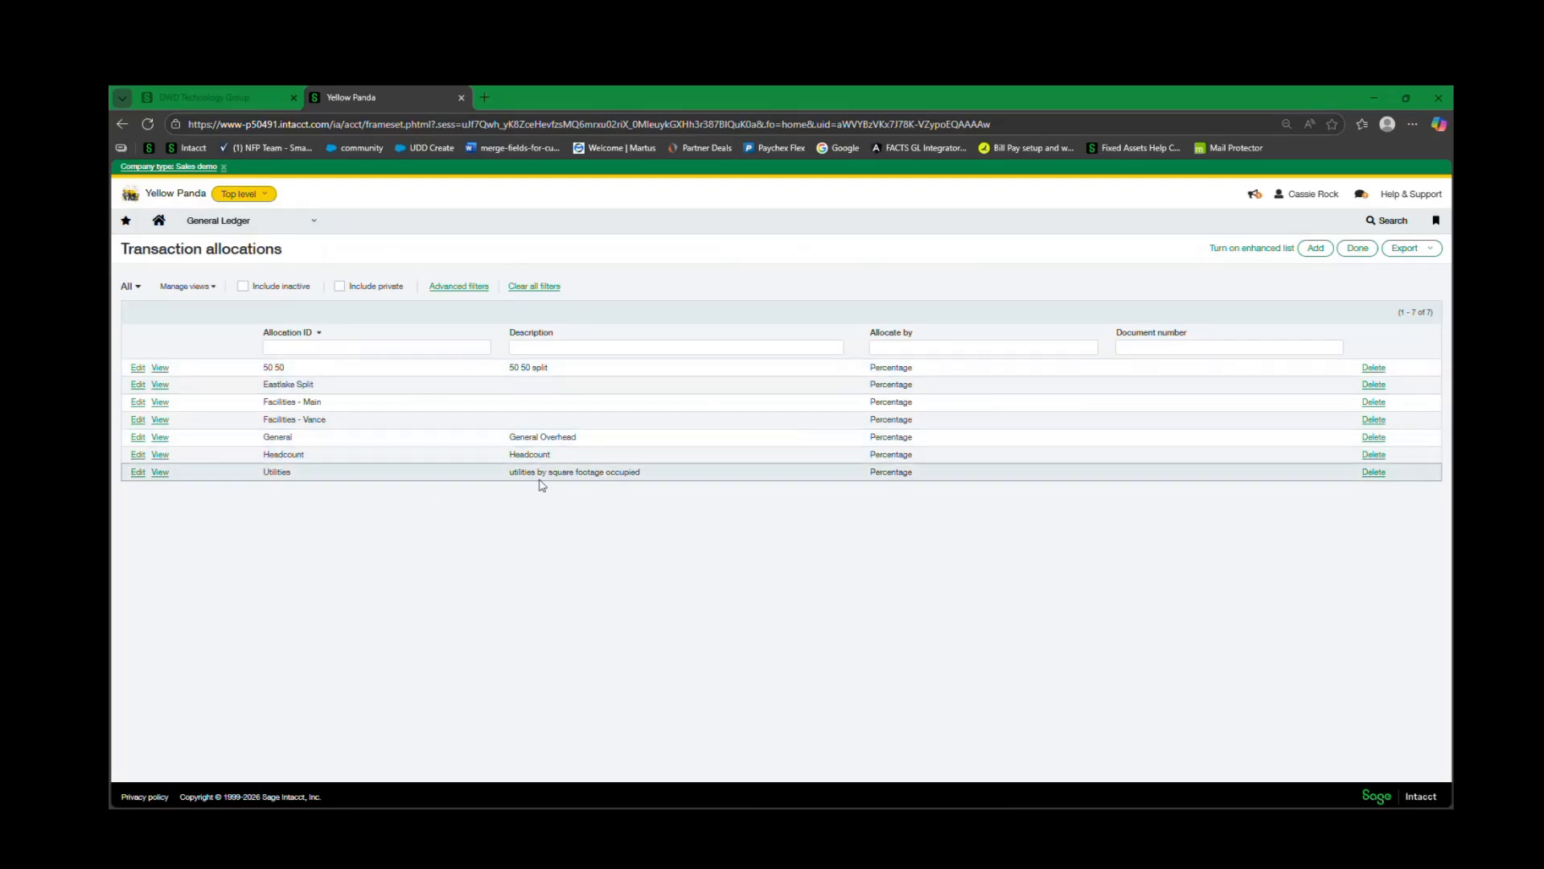
- Start a new transaction allocation by percentage and enter a value of 50 on each of the first two lines
left_click(1316, 249)
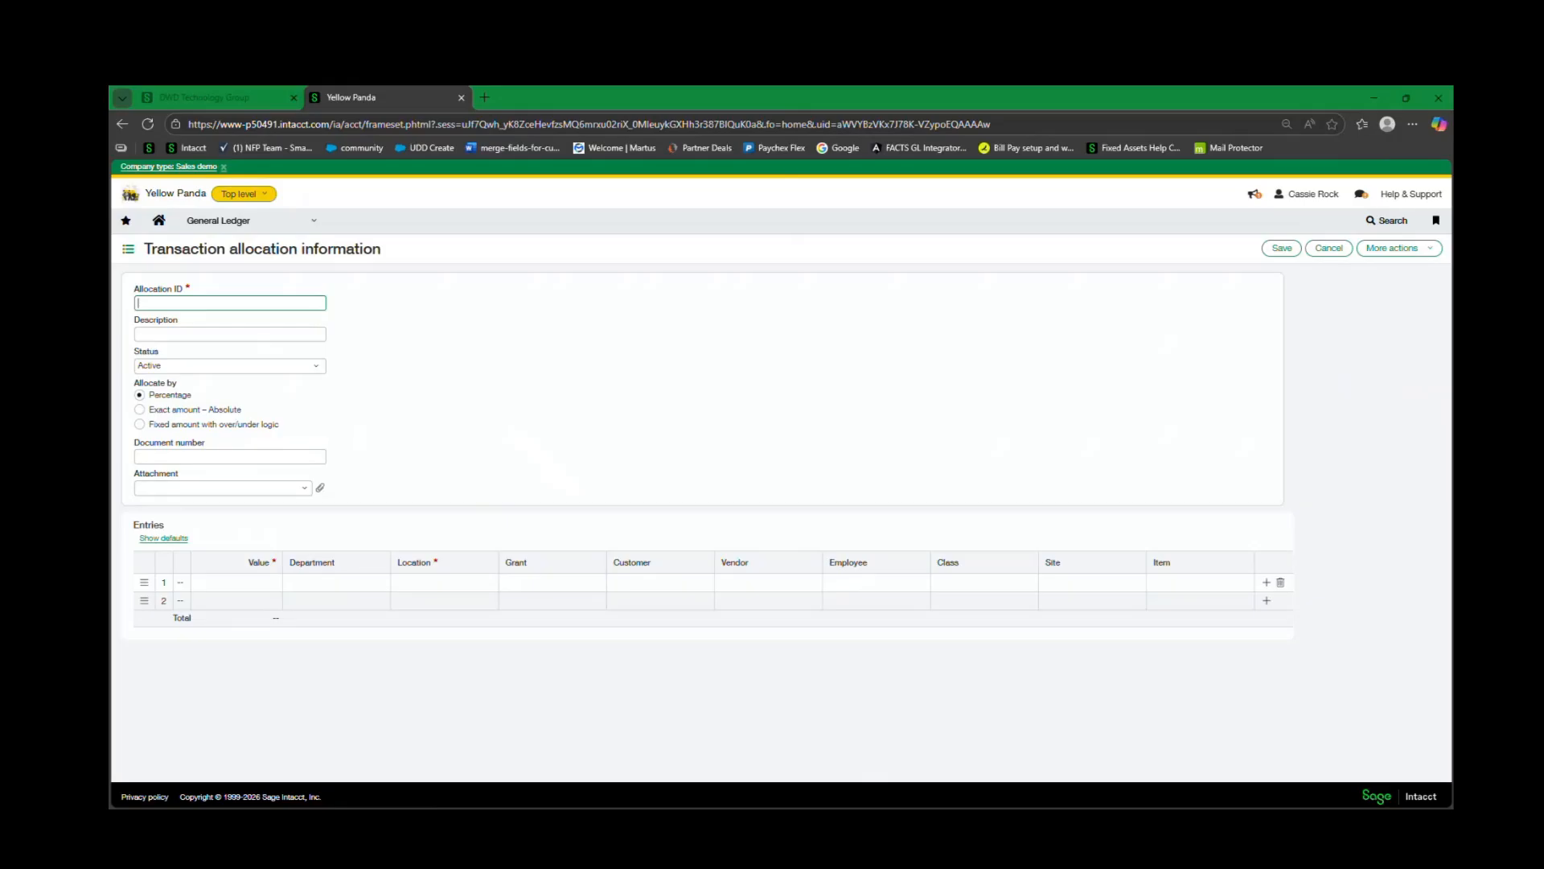
left_click(266, 581)
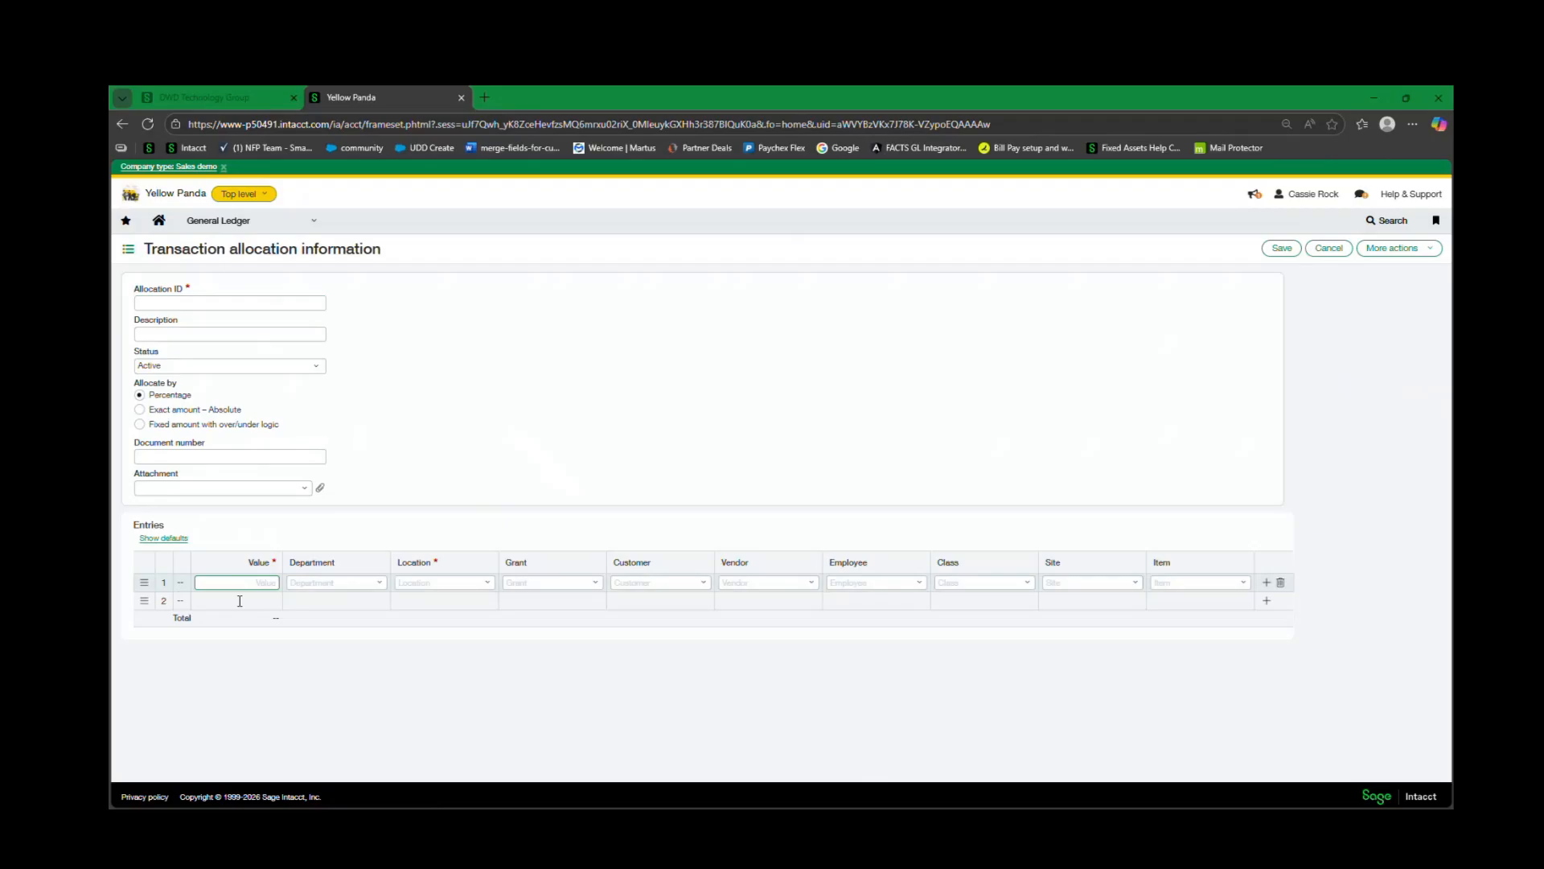
type("50")
left_click(240, 600)
type("5")
key("Tab")
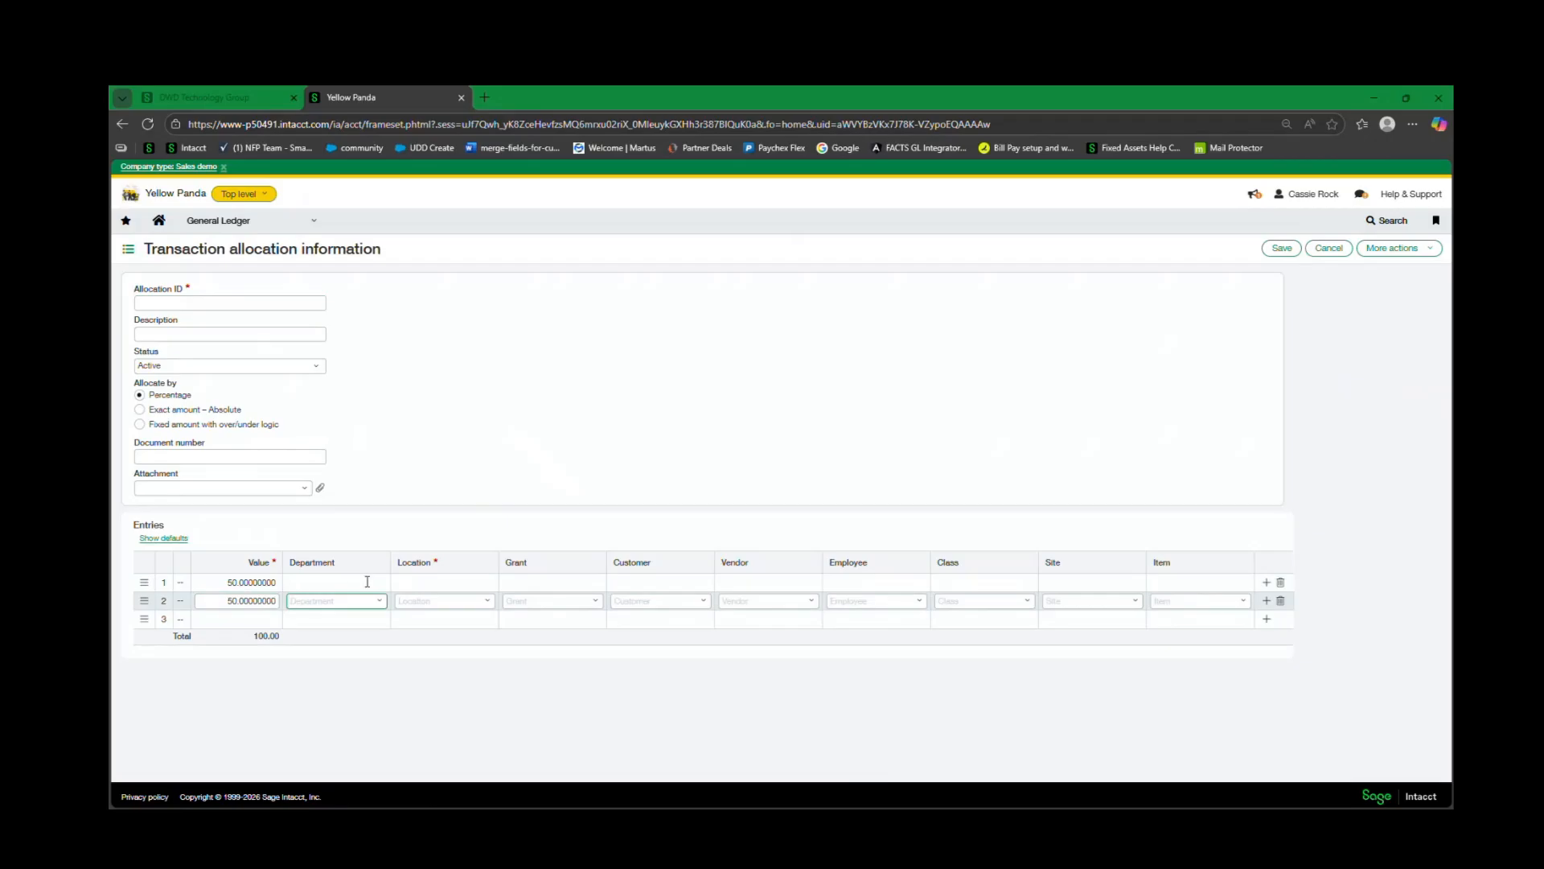
- Assign line 1 to department 100--Head Start and location 100--Bear Mountain, and line 2 to 130--Nutrition and 201--River Academy
left_click(379, 584)
left_click(323, 372)
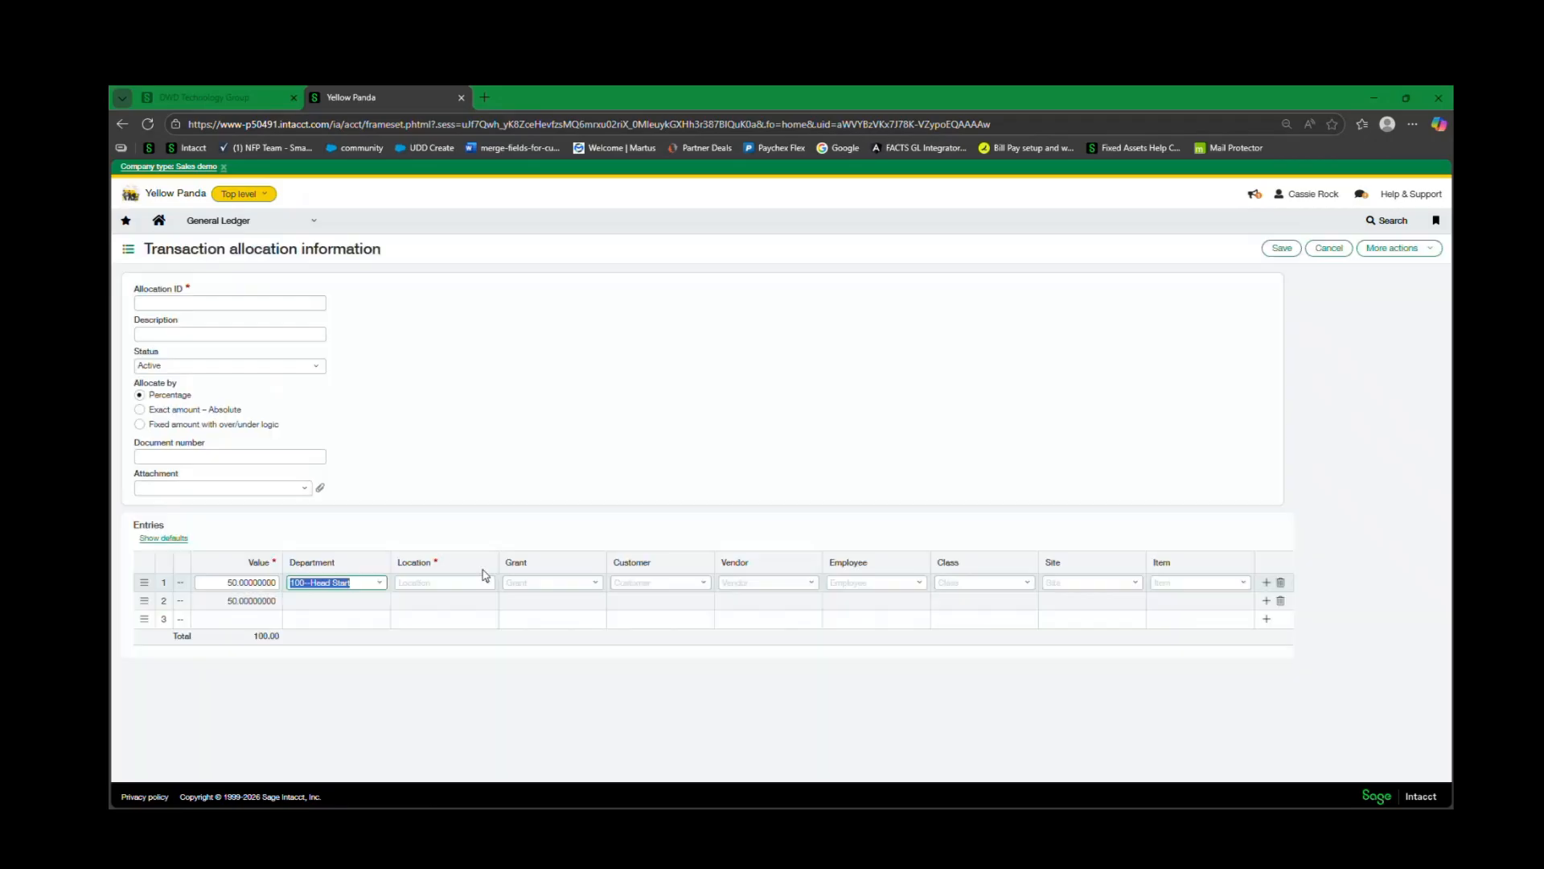
left_click(488, 583)
left_click(436, 336)
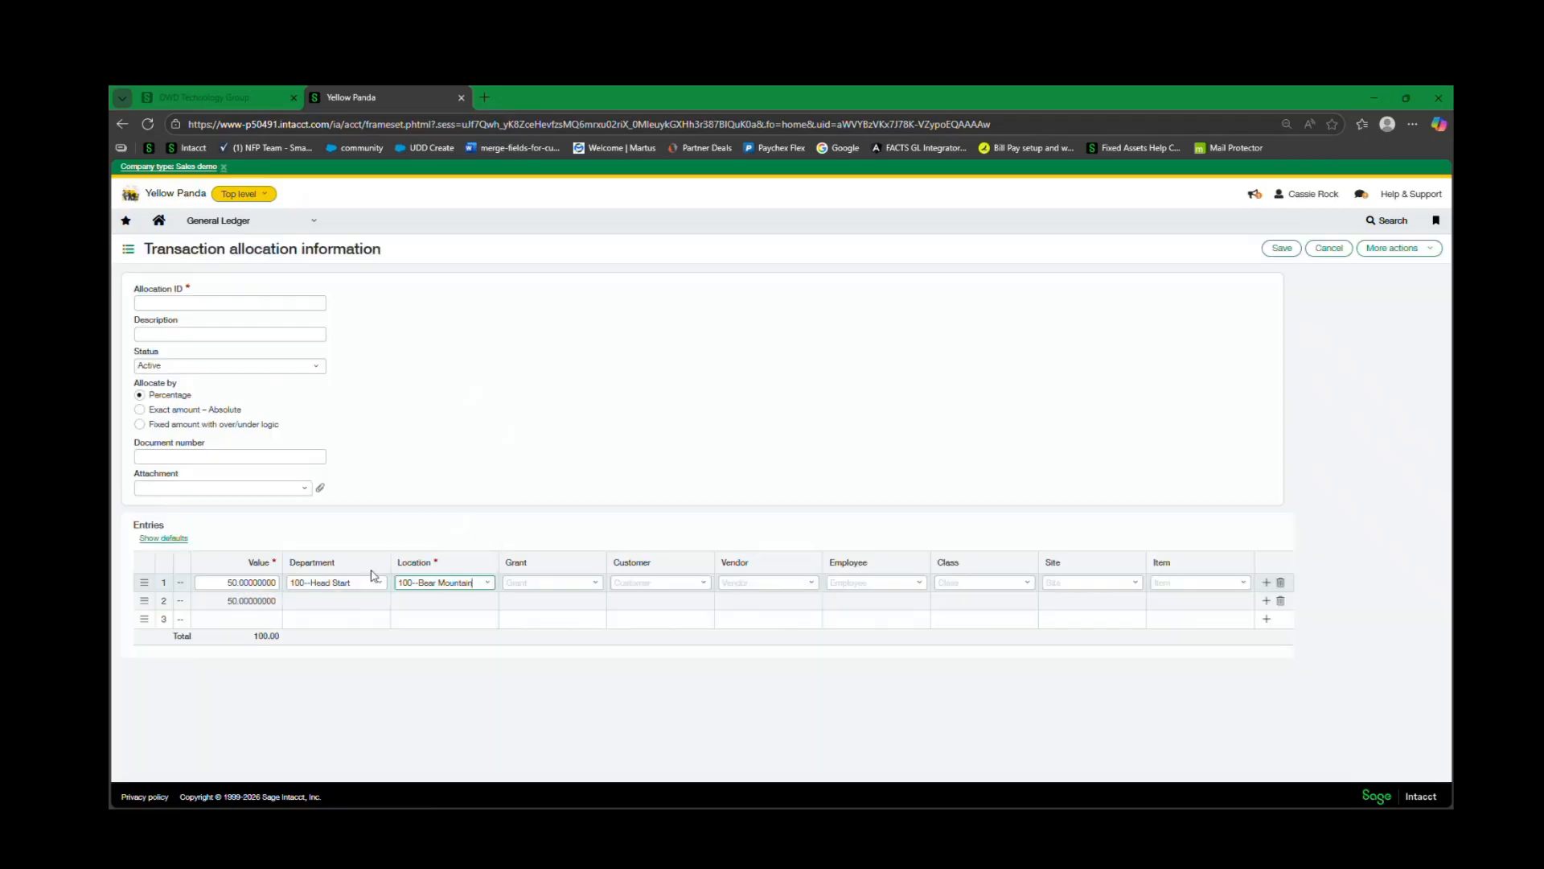
left_click(379, 601)
left_click(322, 442)
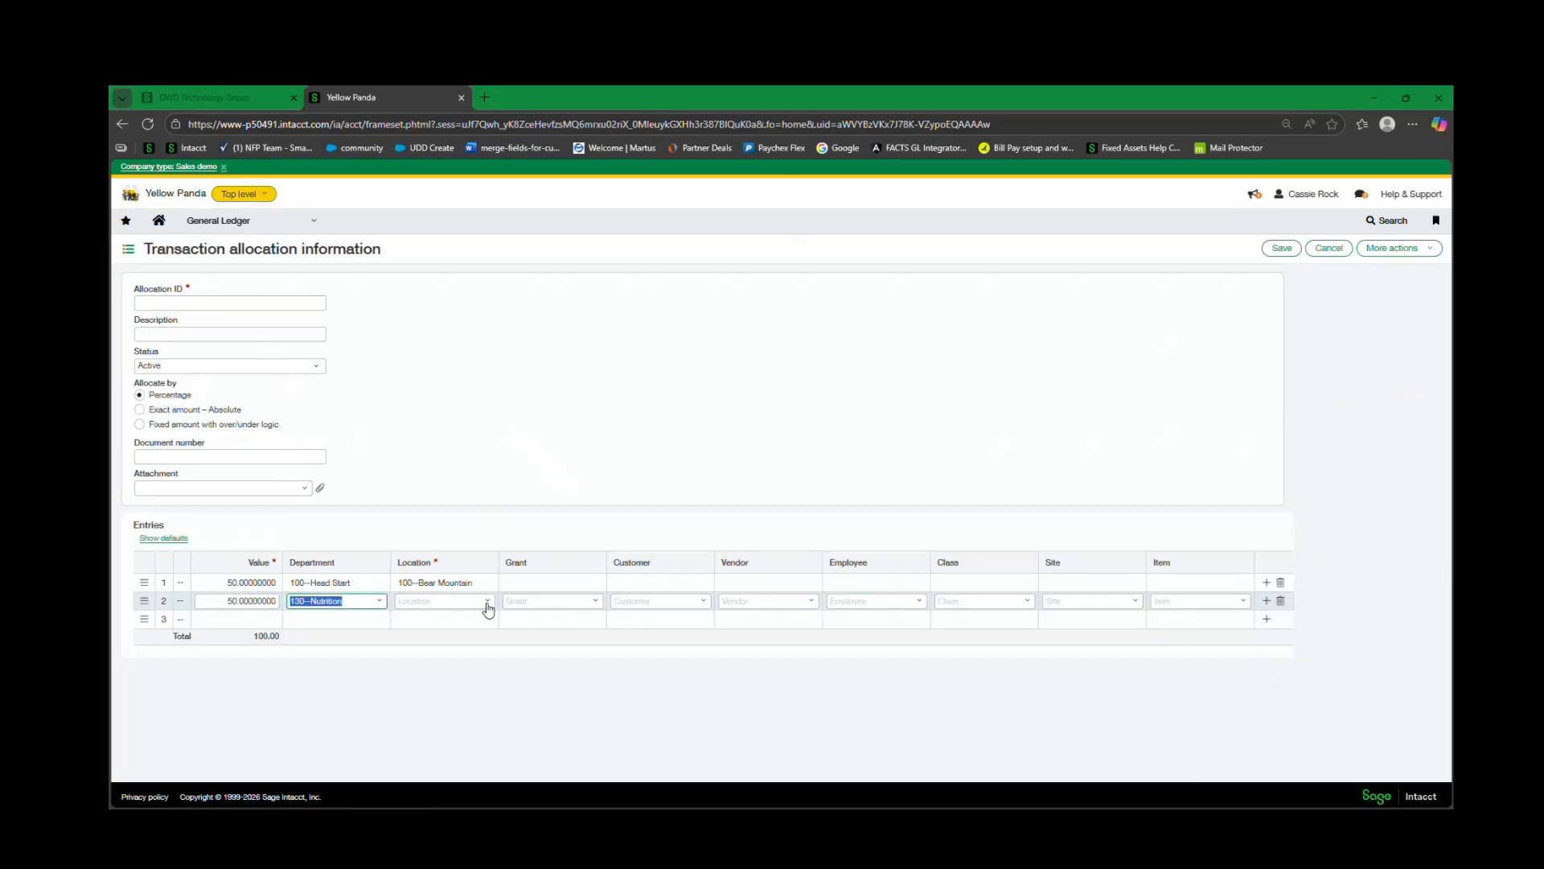
left_click(487, 601)
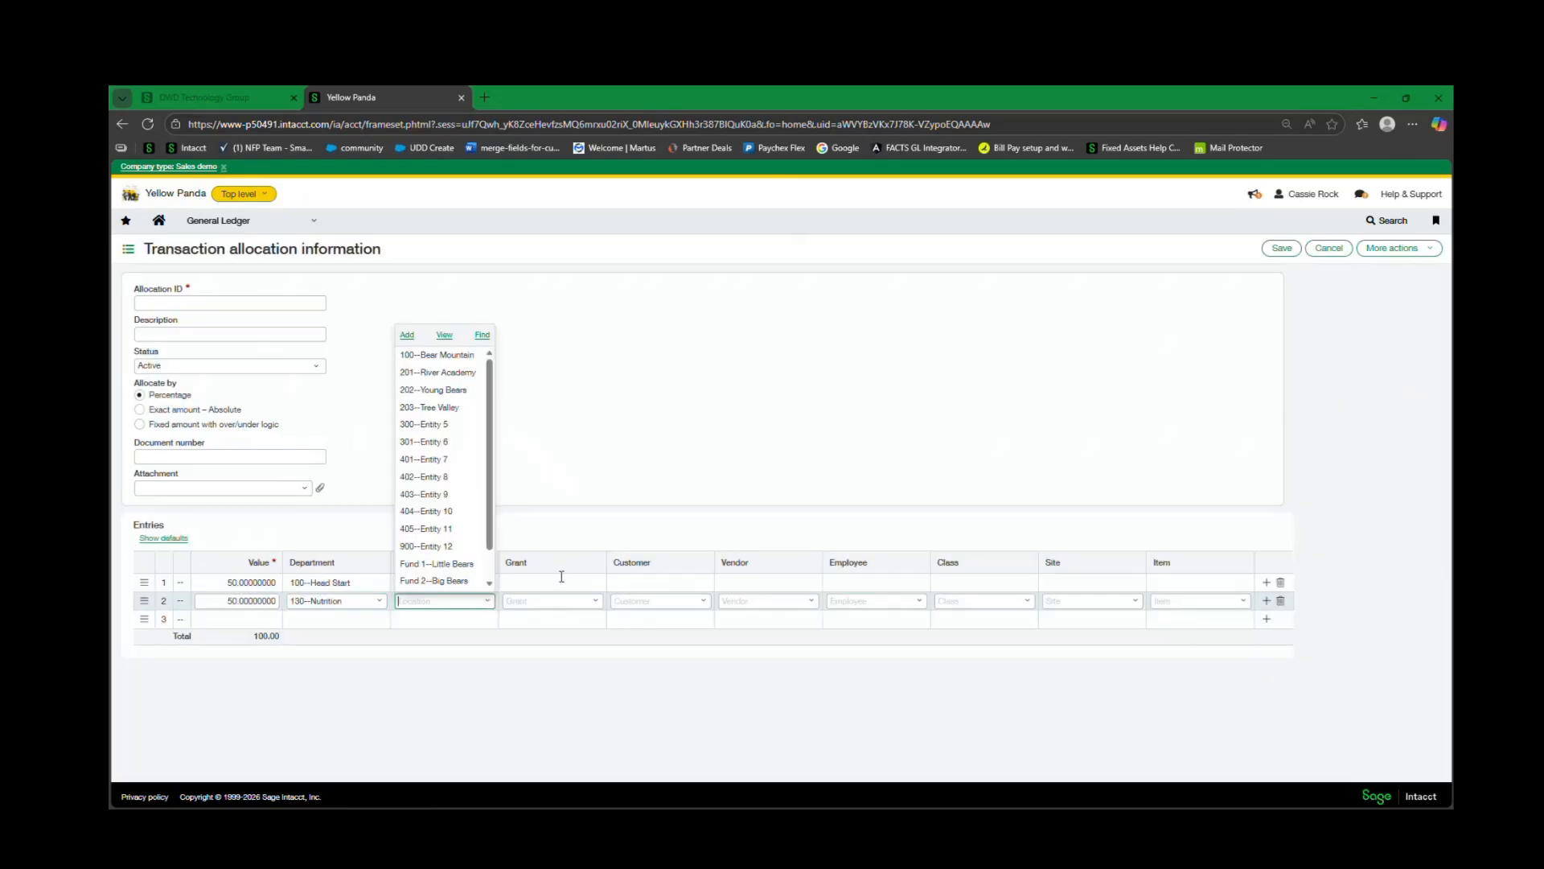
left_click(450, 374)
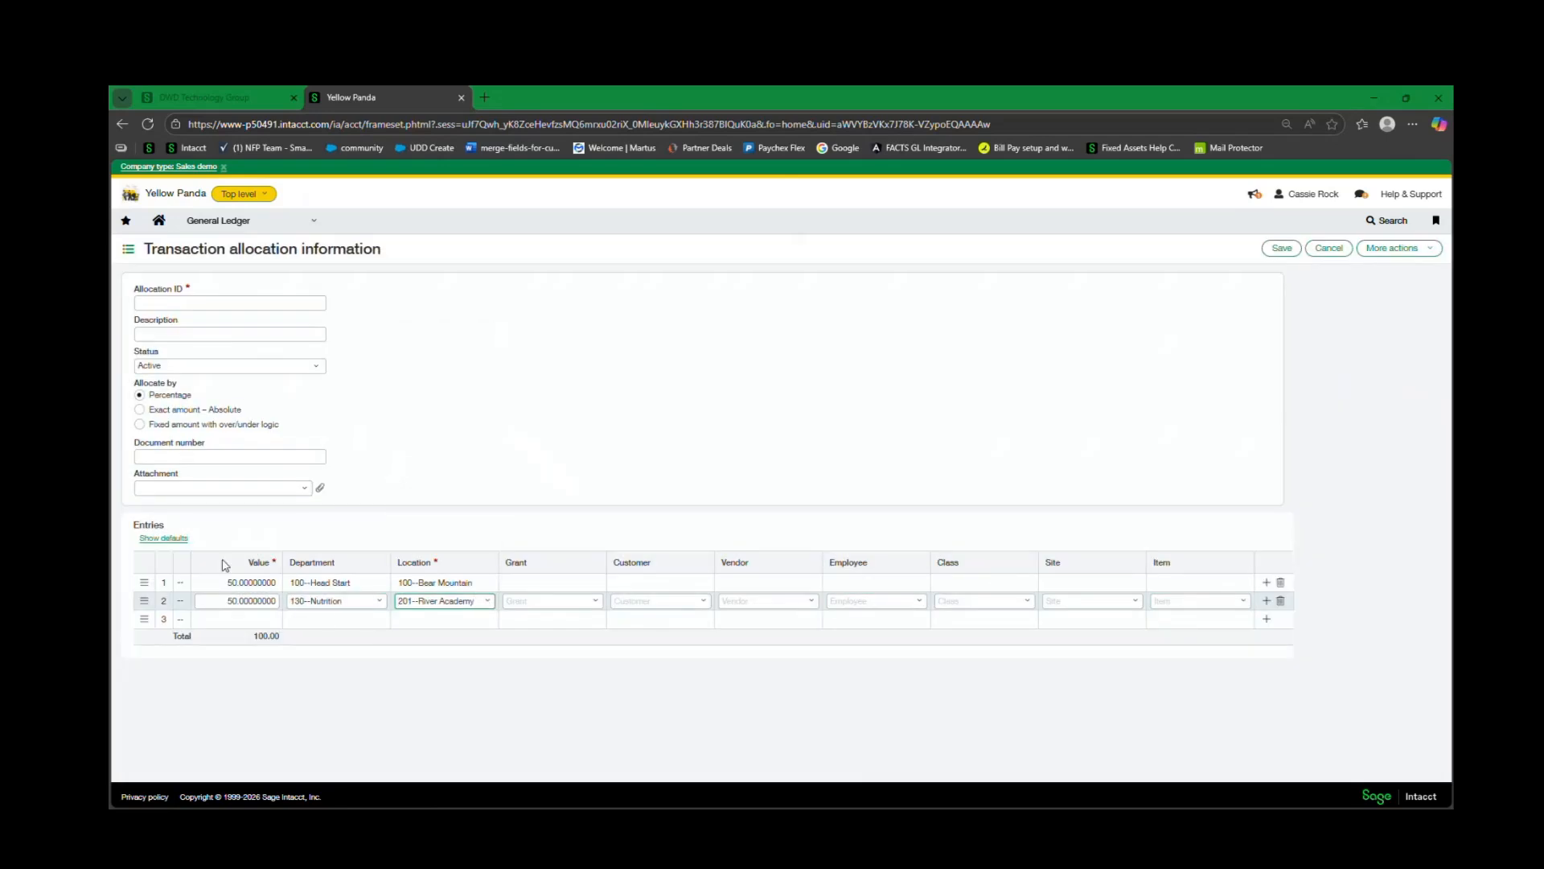
- Change the allocation method to Exact amount – Absolute and enter 200 for department 100--Head Start and 100 on the second line
left_click(141, 410)
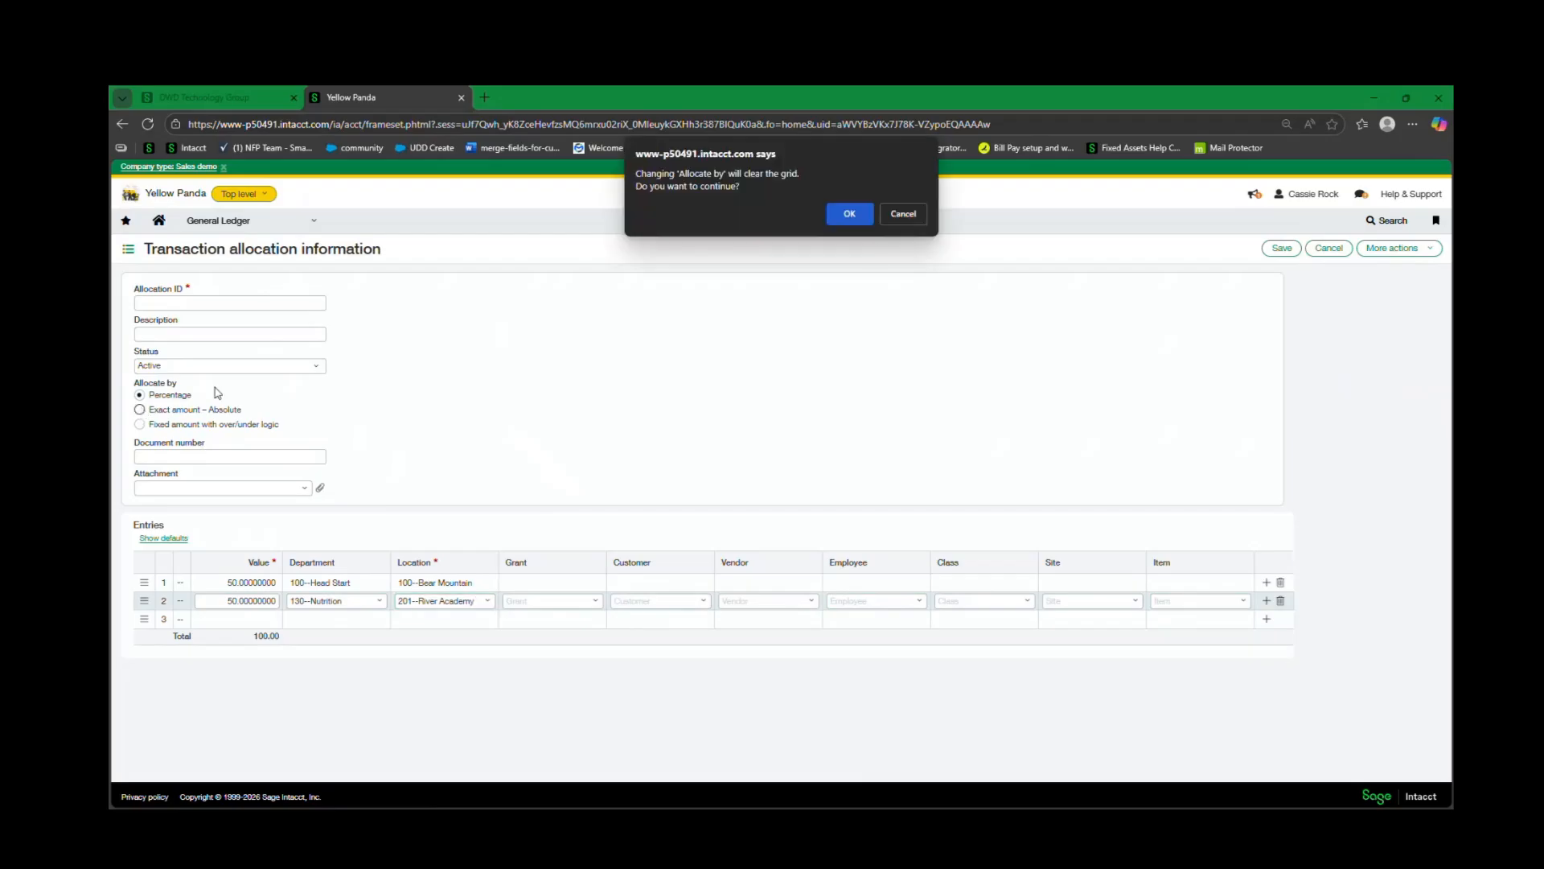
left_click(847, 211)
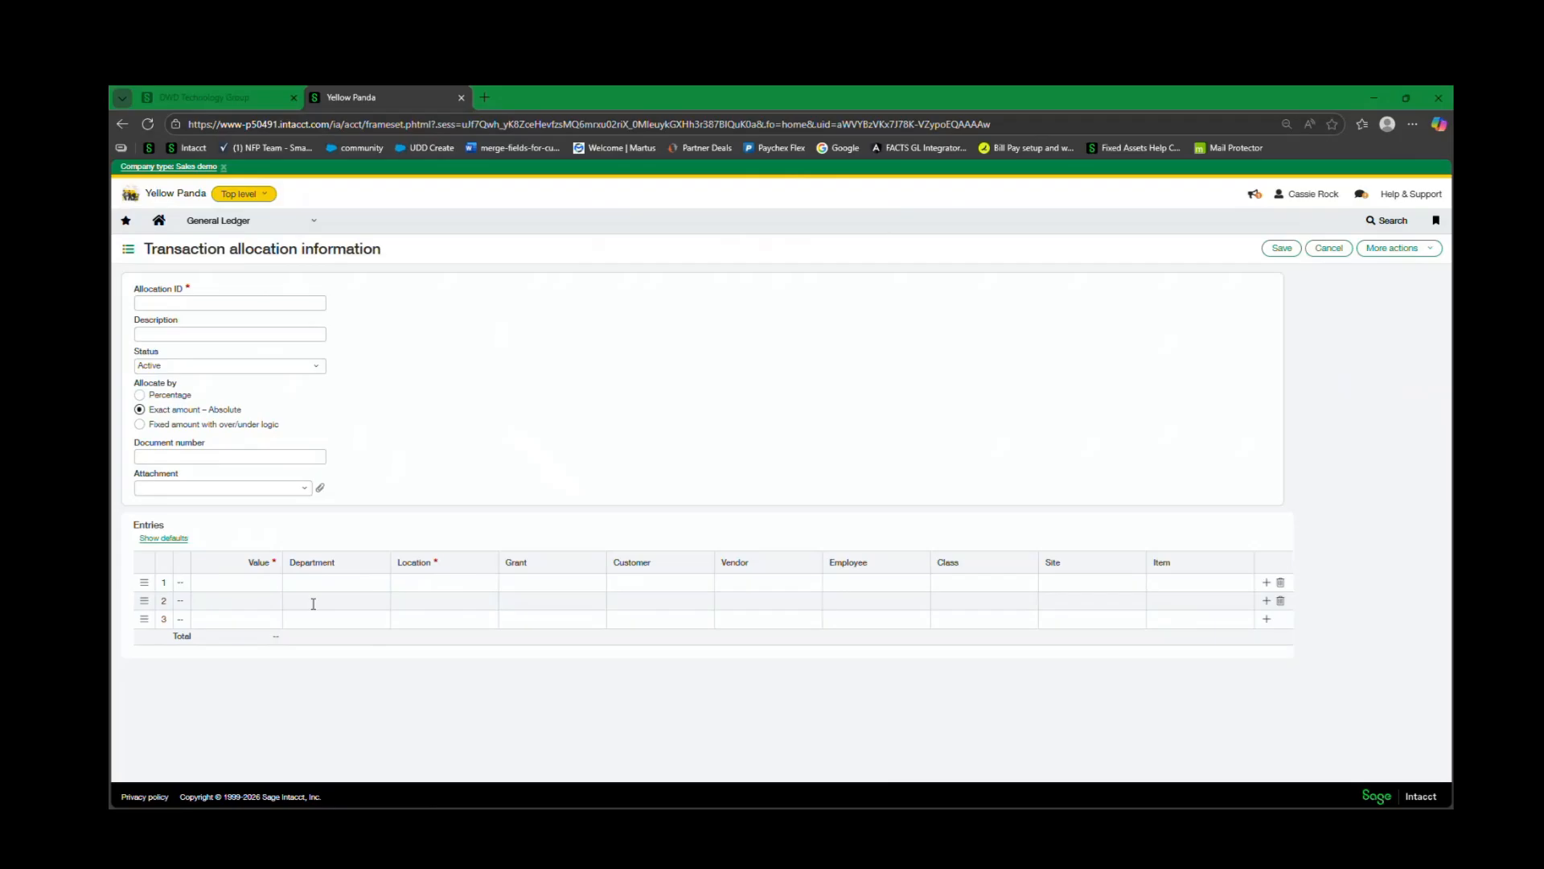
left_click(239, 582)
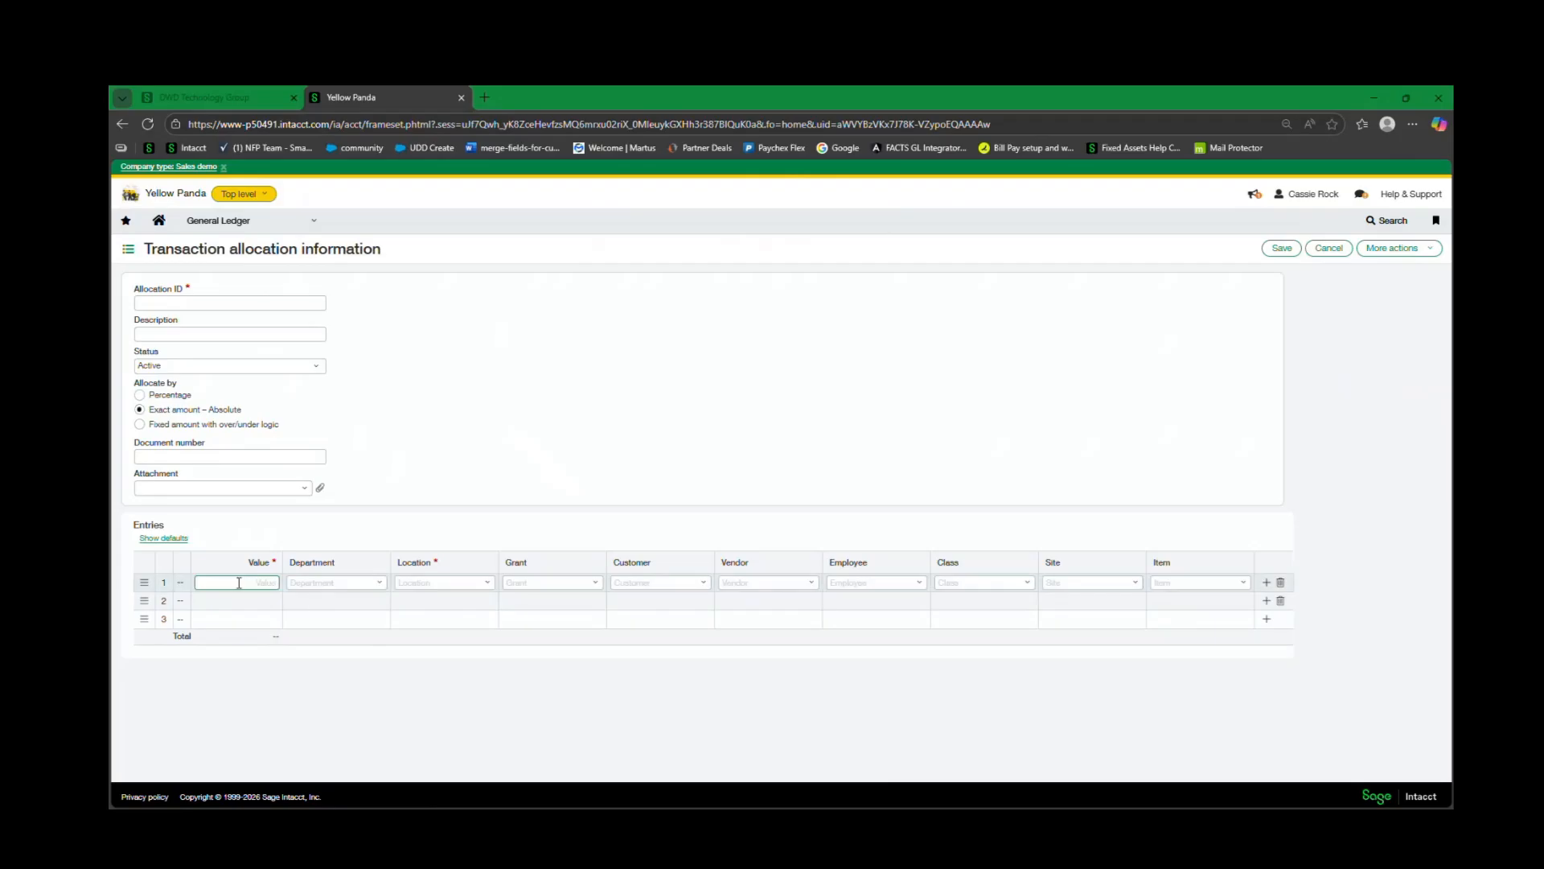
type("2")
left_click(379, 583)
left_click(354, 374)
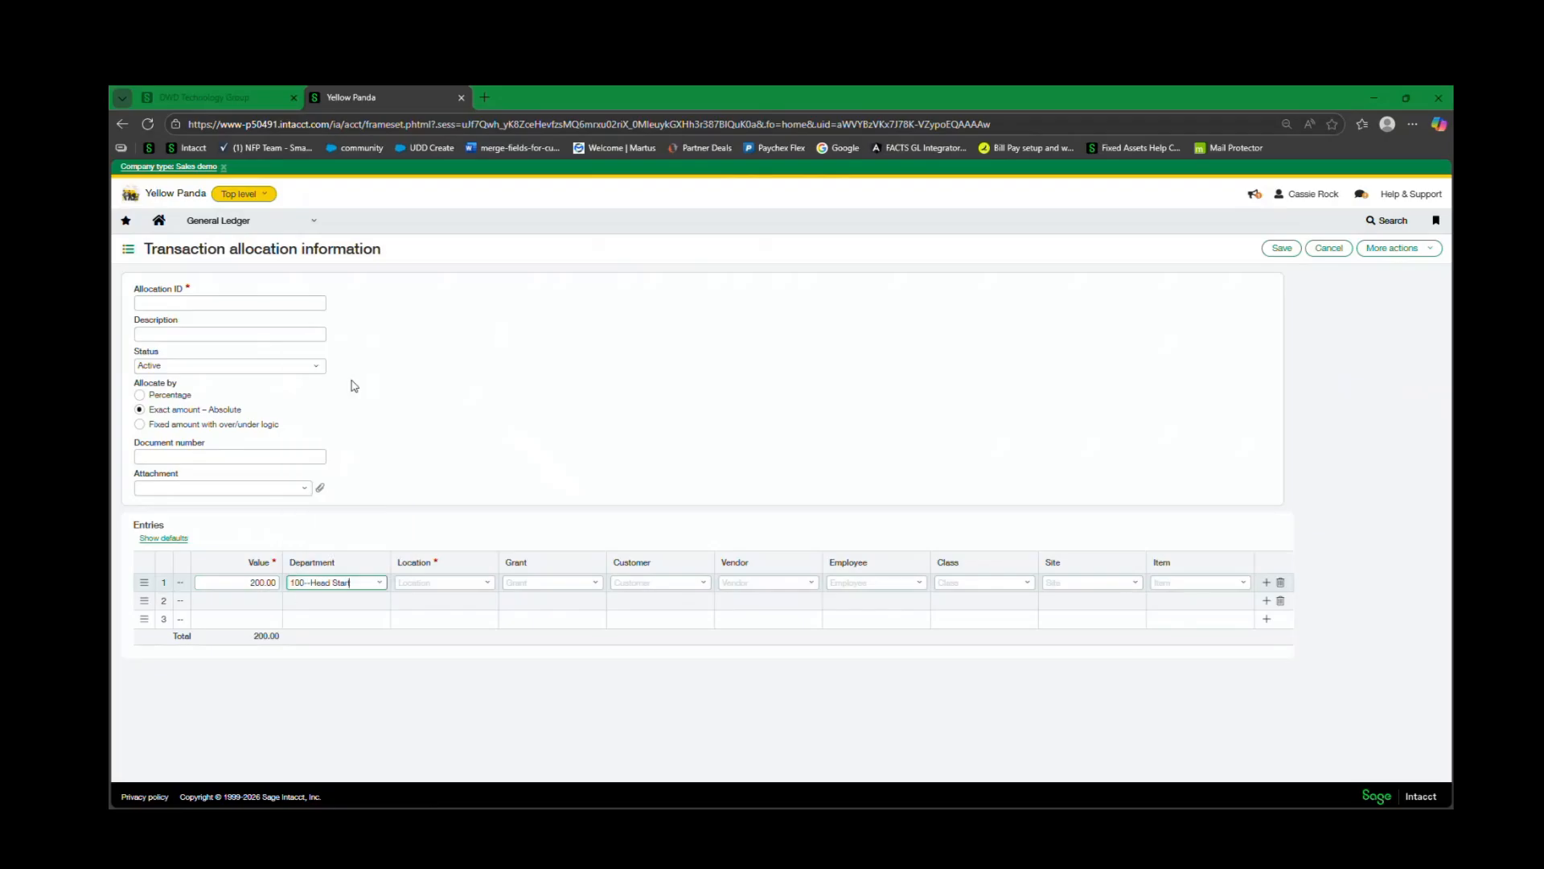
left_click(254, 600)
type("100")
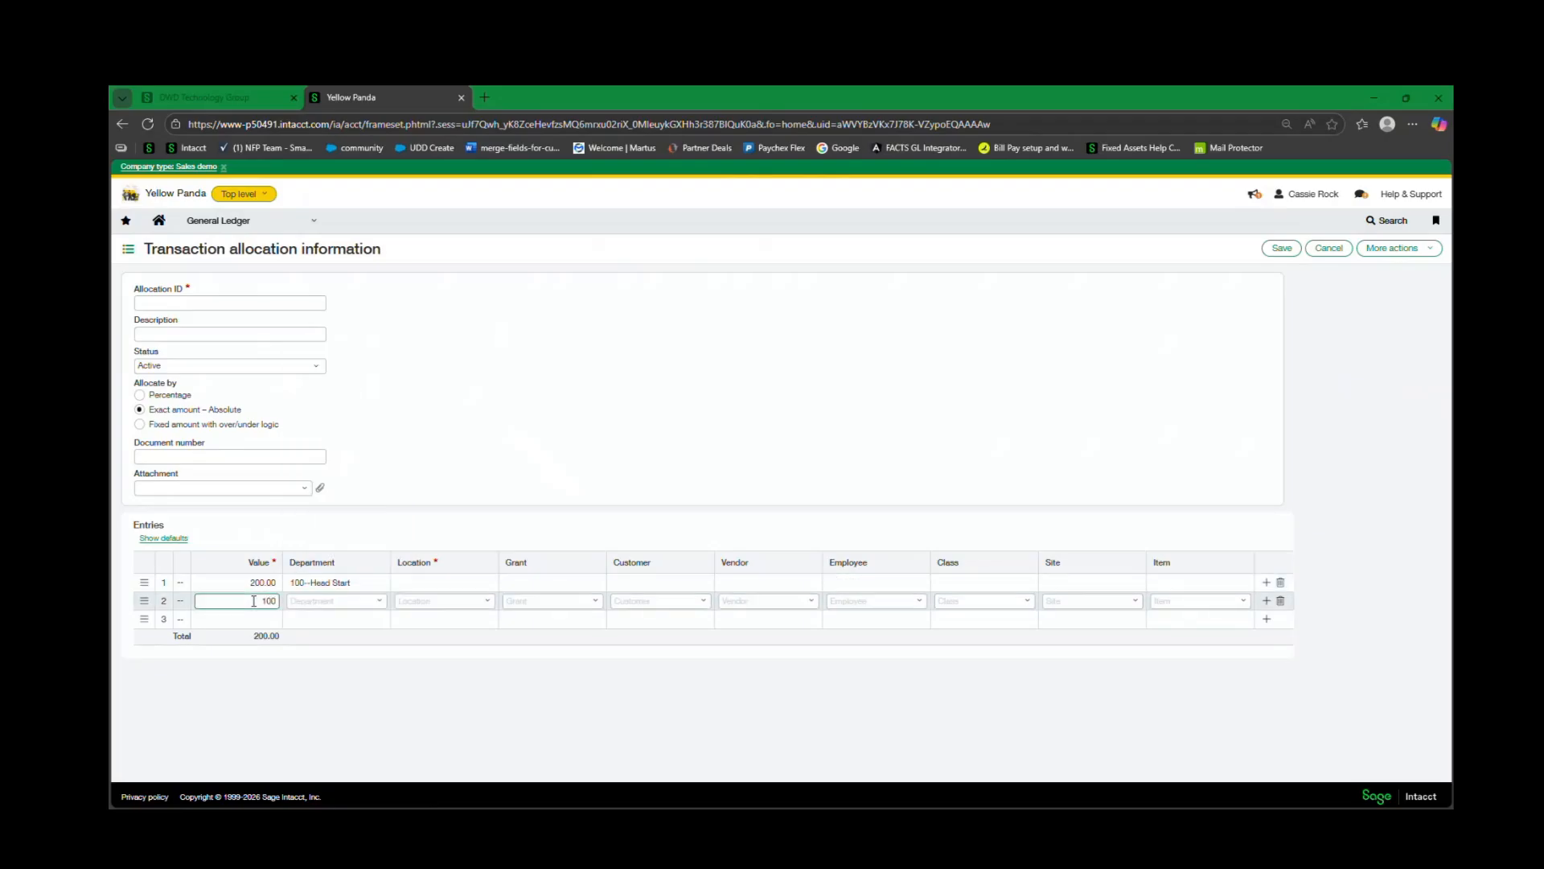
- Set line 1's location to 100--Bear Mountain, and assign line 2 to department 110--School Based and location 201--River Academy
left_click(396, 590)
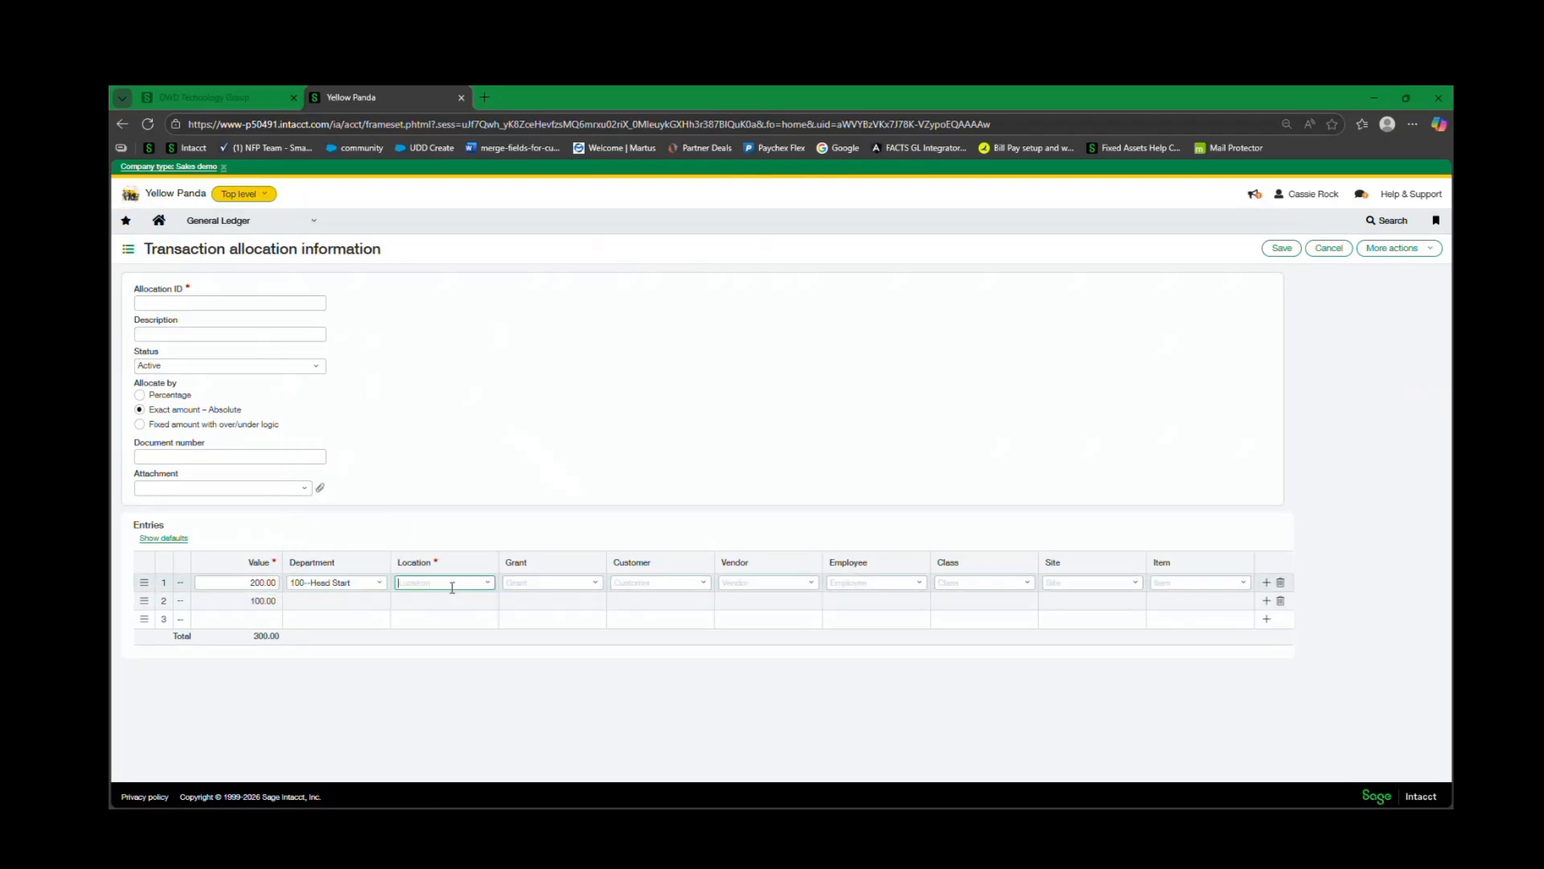
left_click(493, 591)
left_click(439, 338)
left_click(386, 601)
left_click(383, 604)
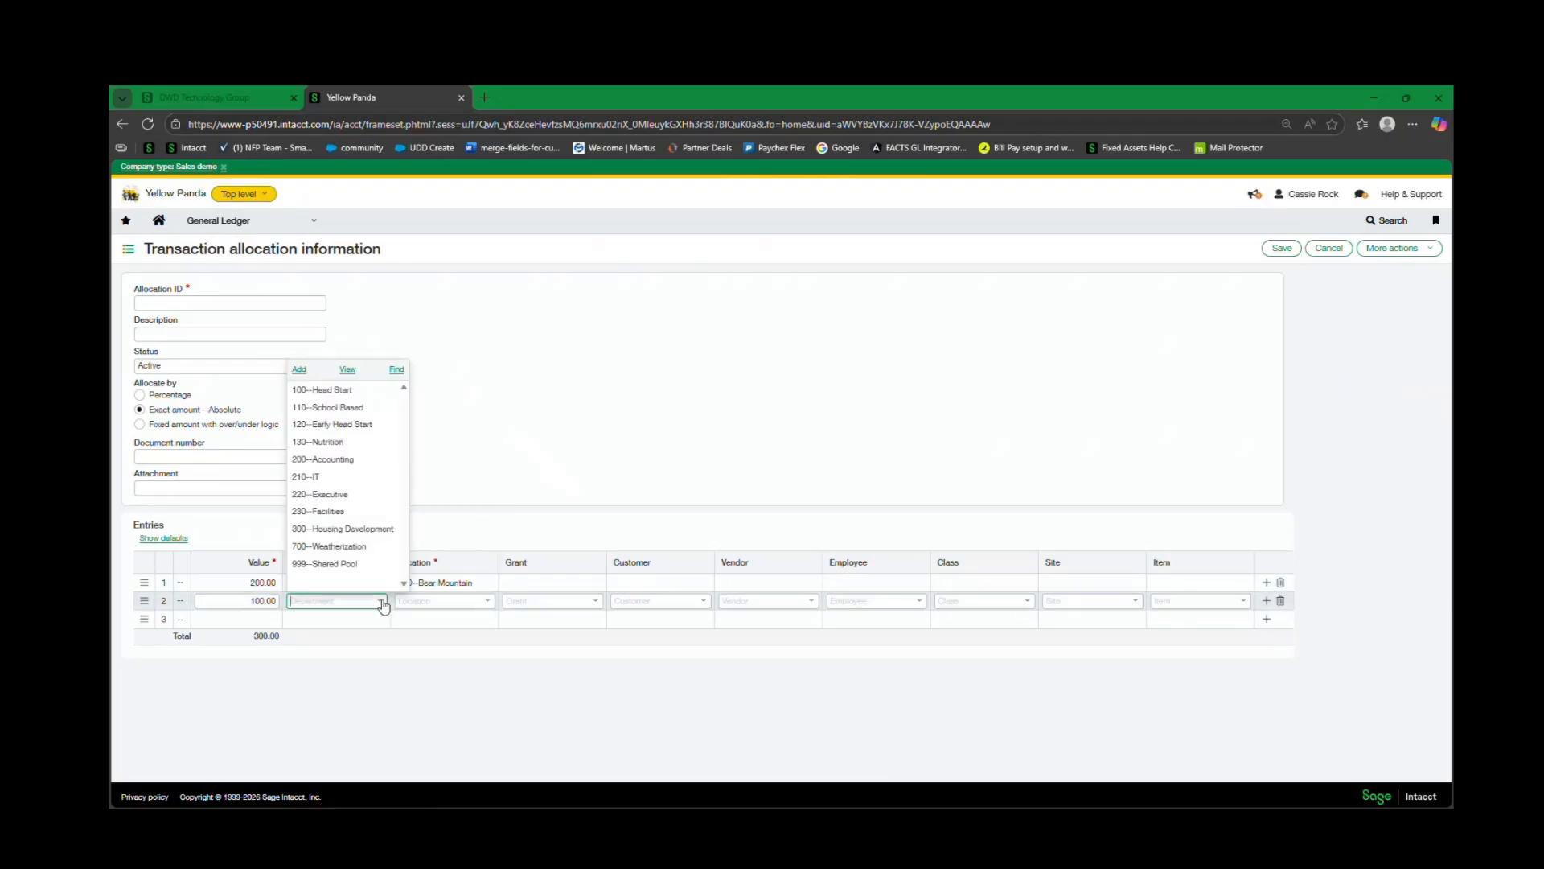
left_click(328, 406)
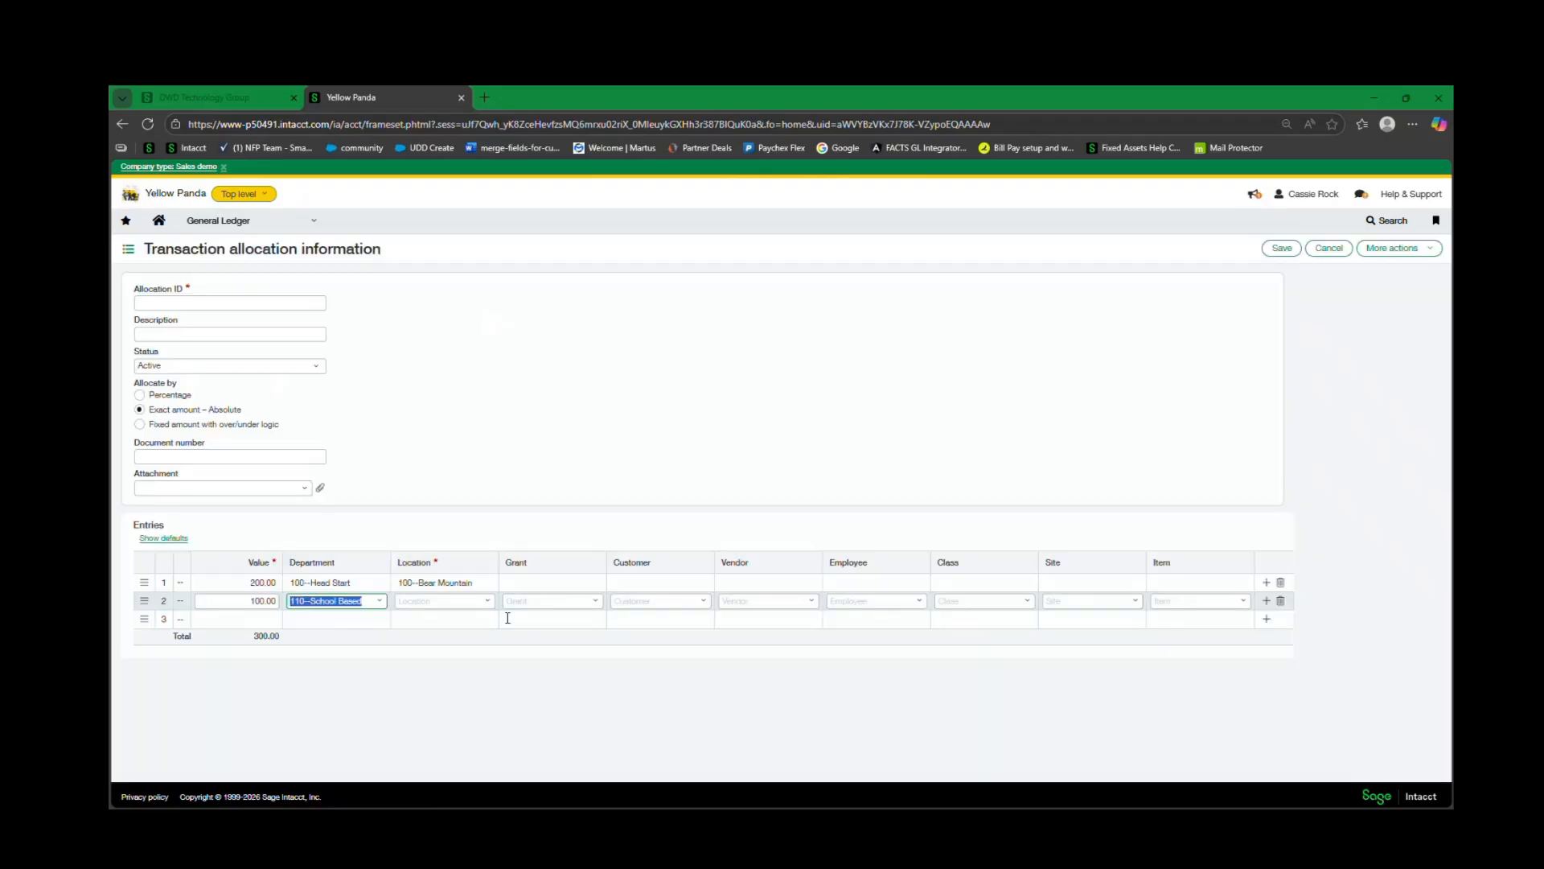
left_click(486, 601)
left_click(457, 375)
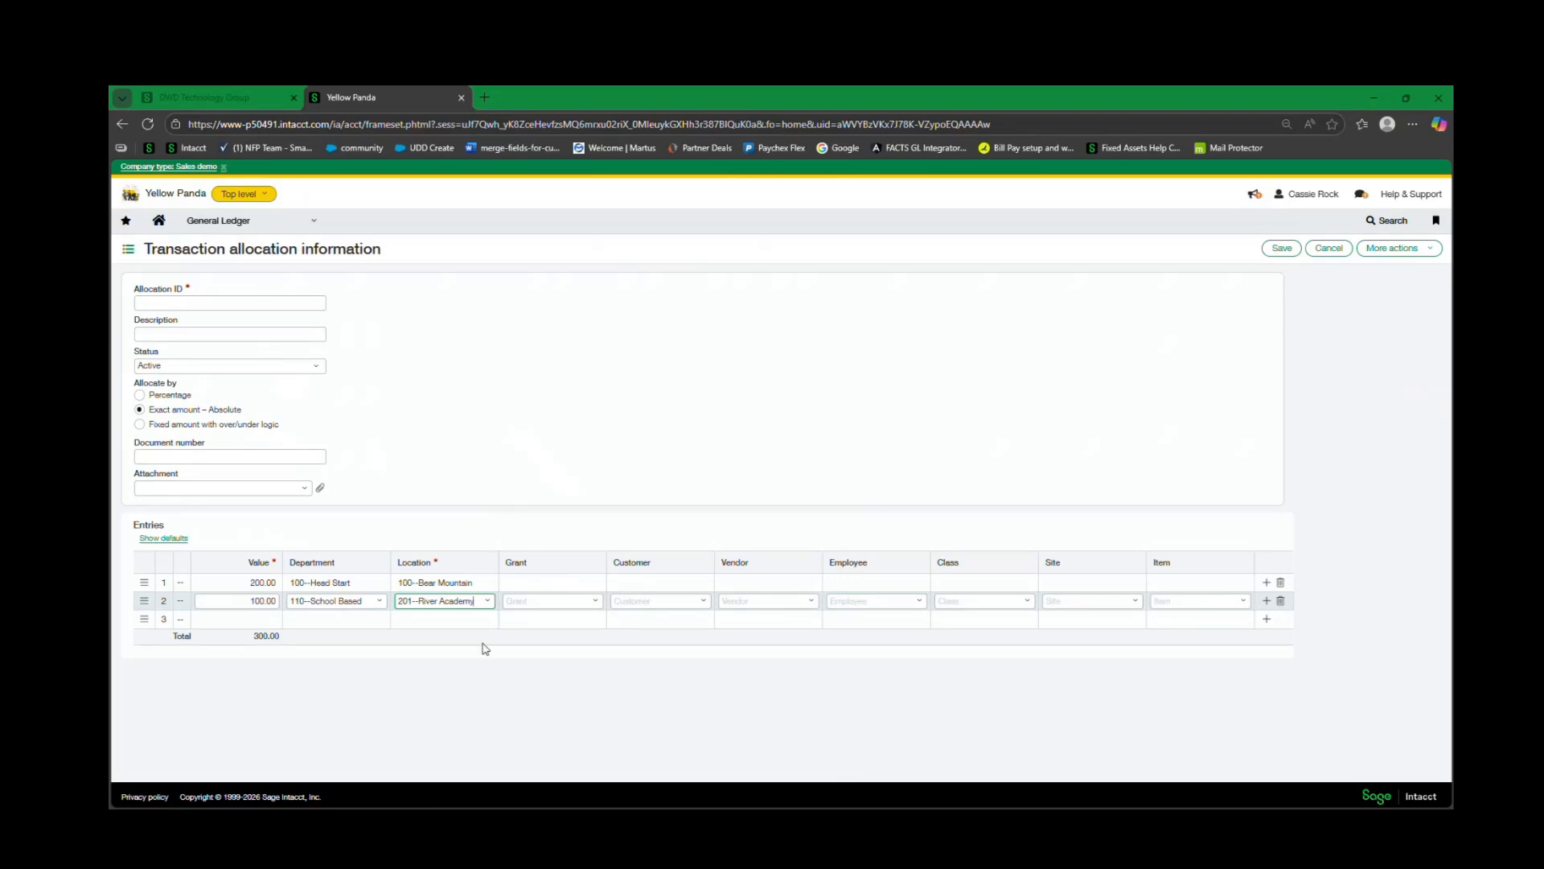
- Change the allocation method to Fixed amount with over/under logic and enter an amount of 200 for department 100--Head Start
left_click(140, 426)
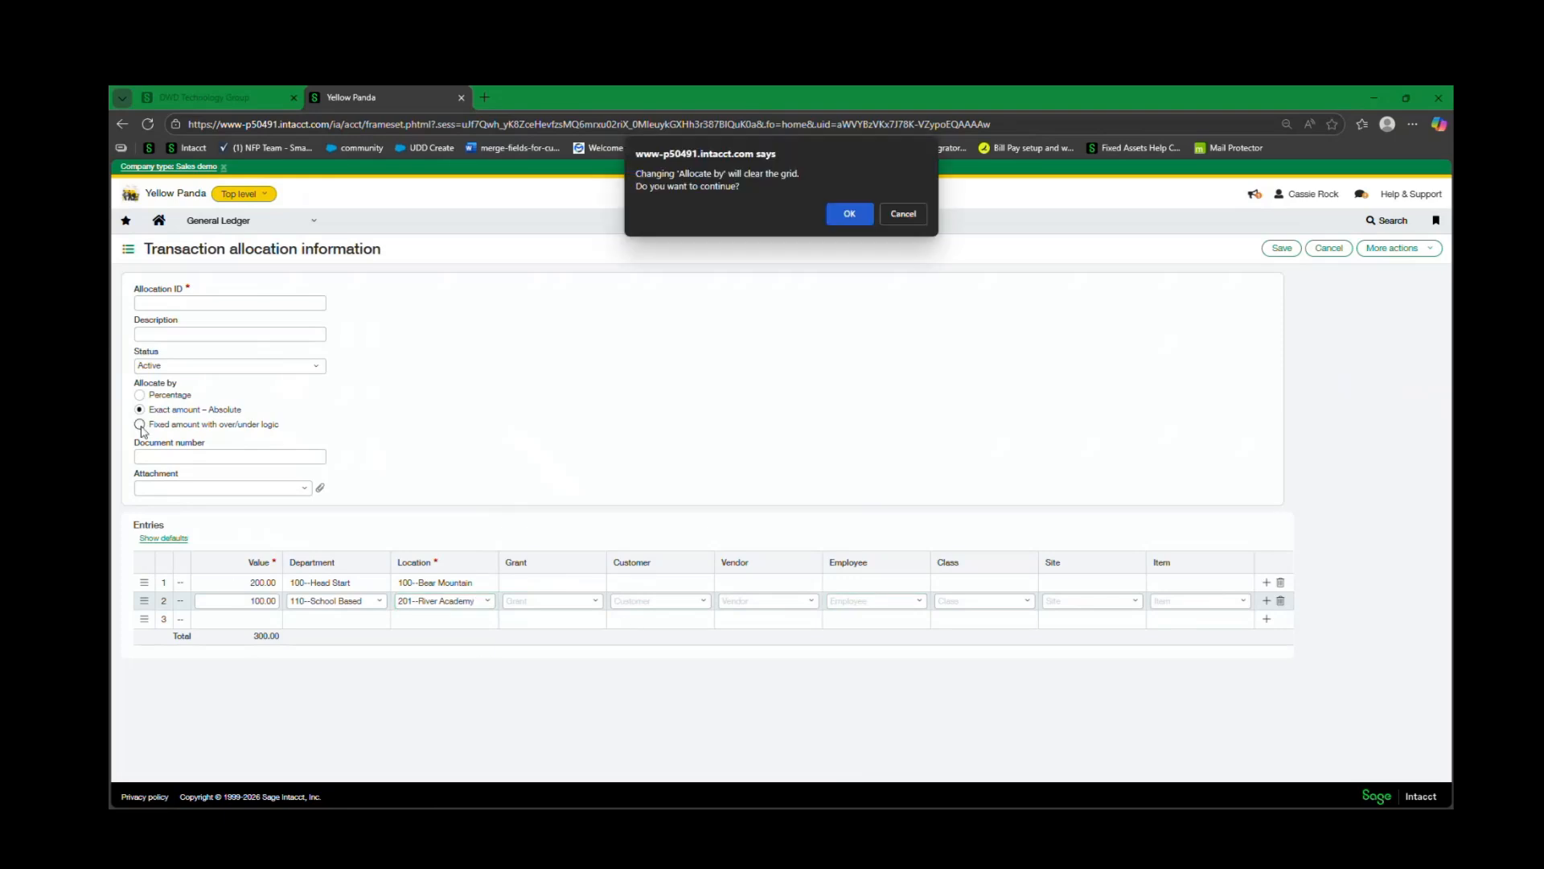
left_click(862, 214)
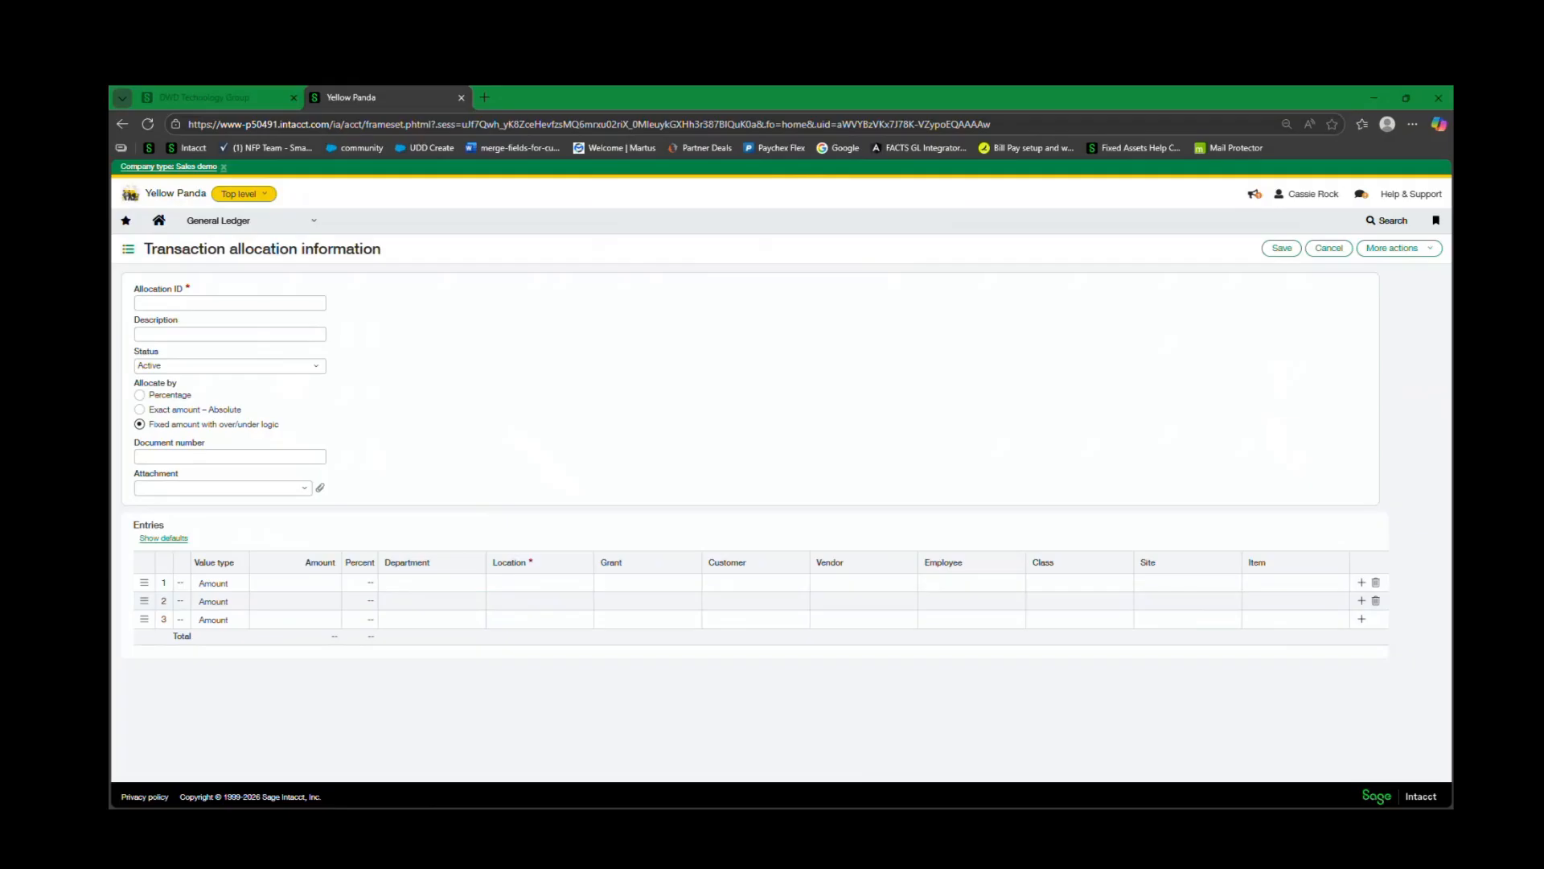
left_click(295, 583)
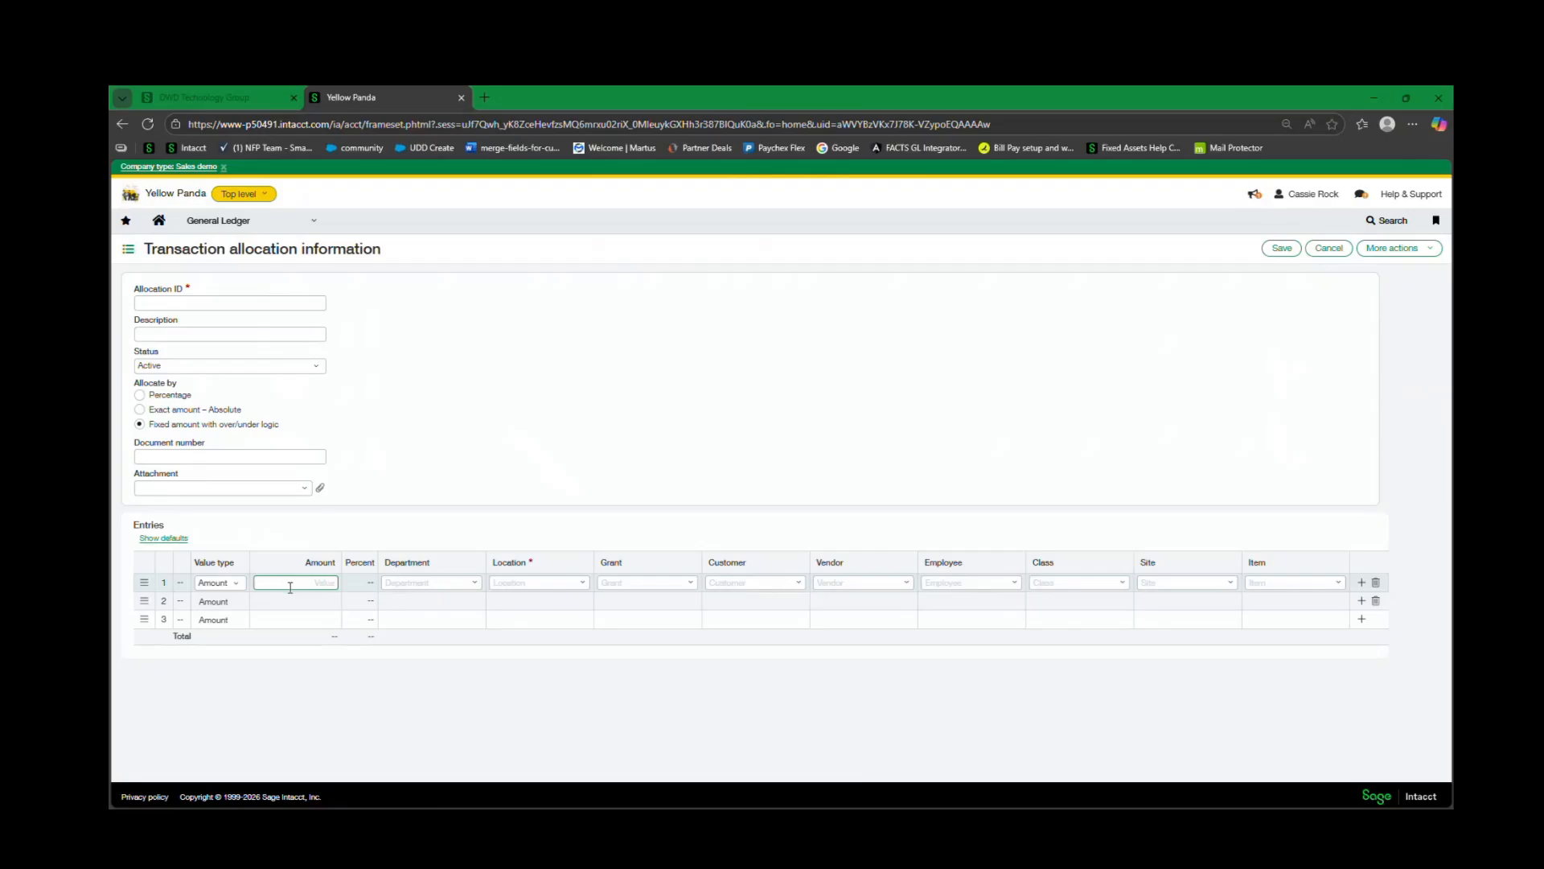
type("200")
left_click(474, 582)
left_click(426, 372)
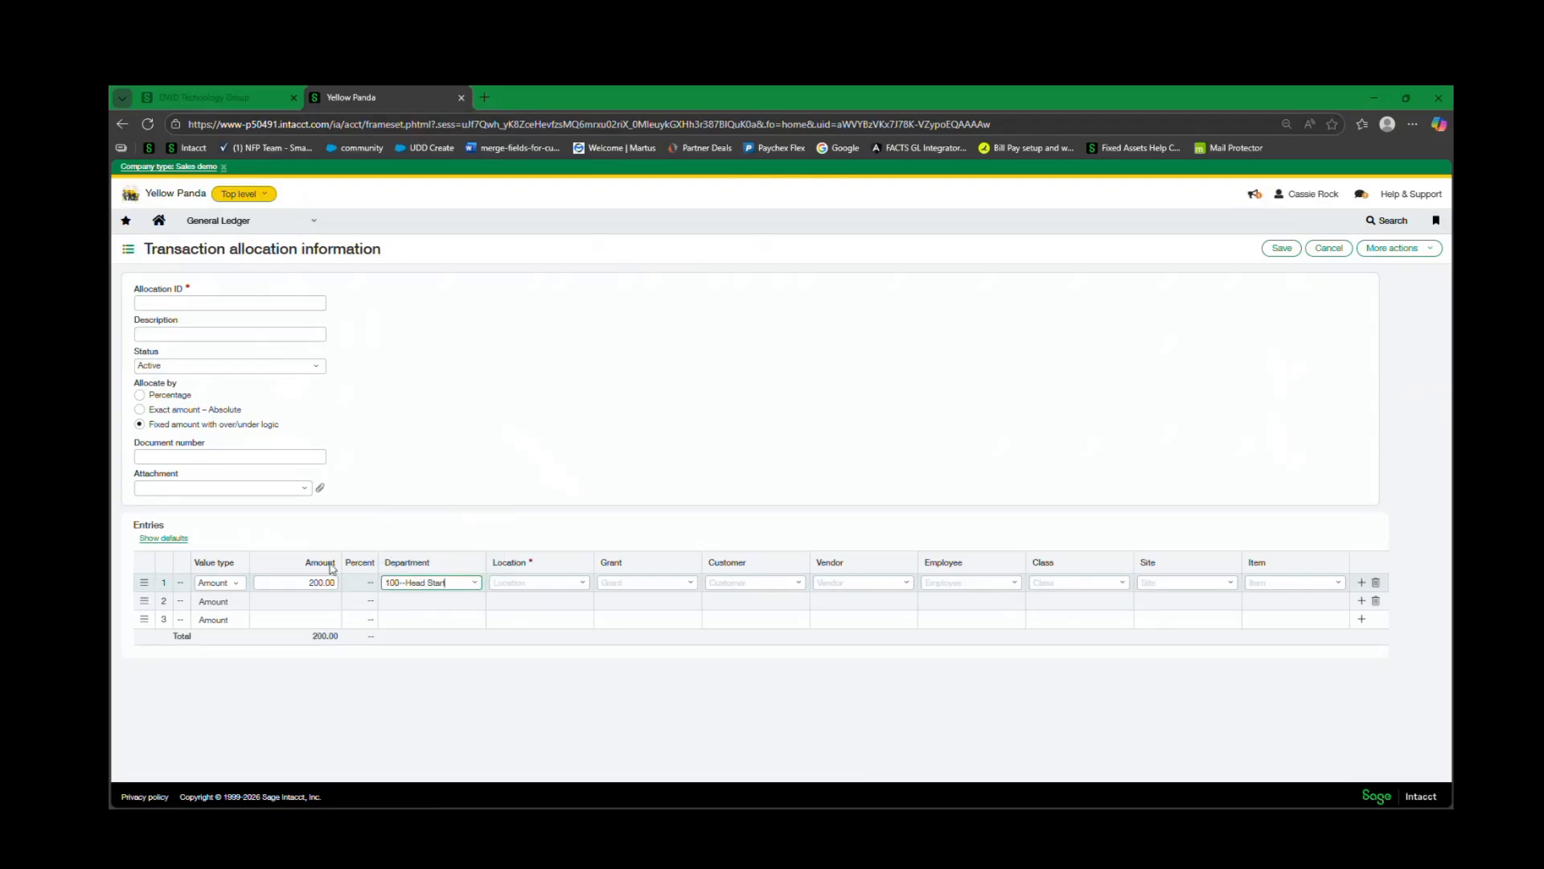
- Enter an amount of 100 for department 110--School Based on the second line
left_click(295, 600)
type("100")
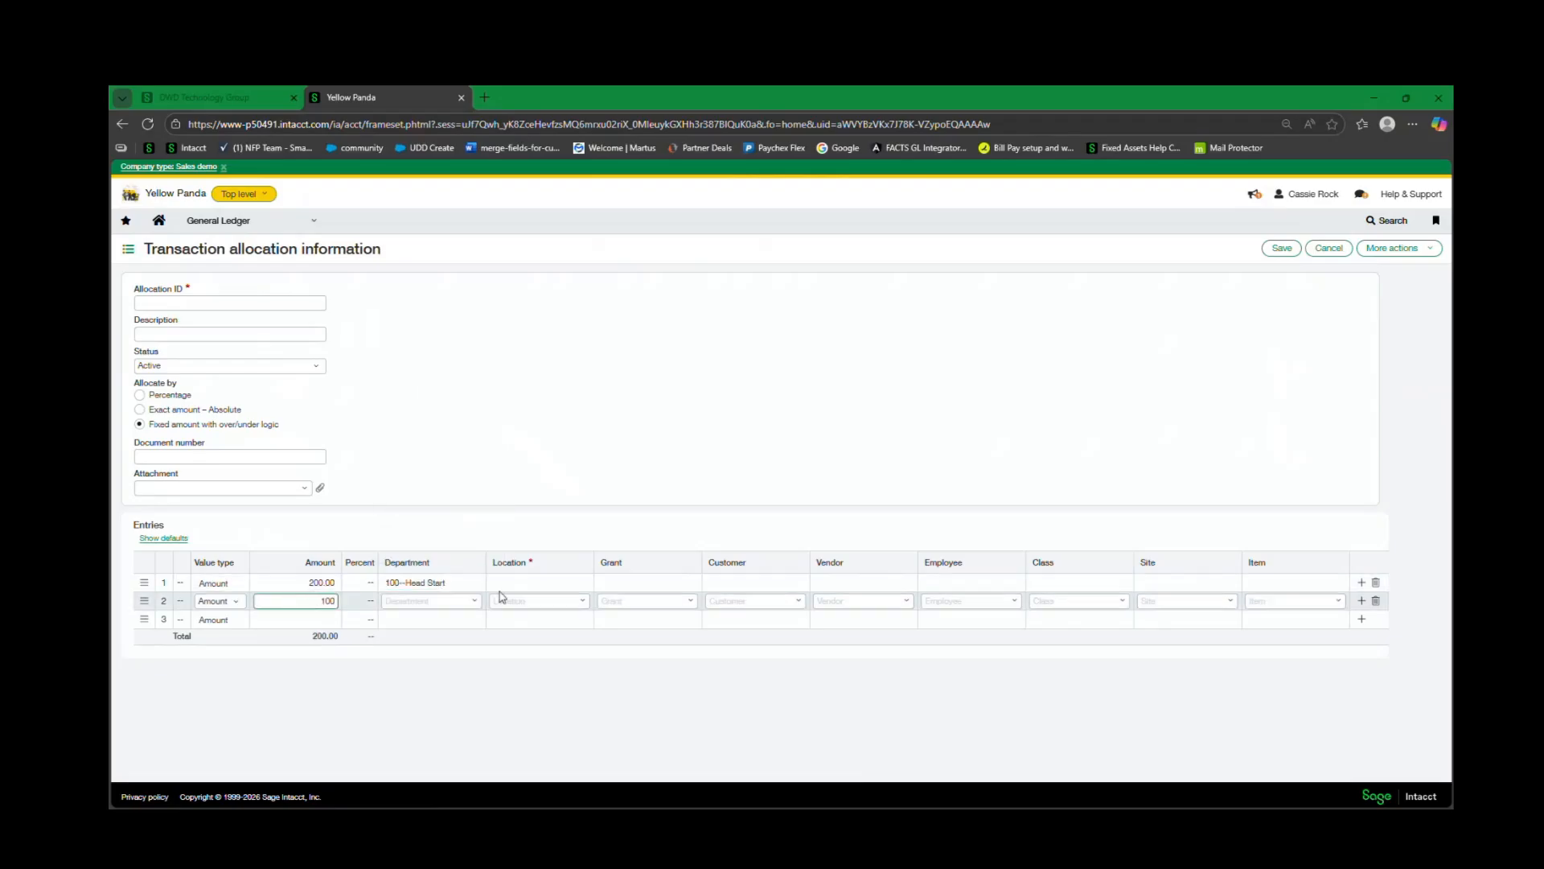
left_click(474, 602)
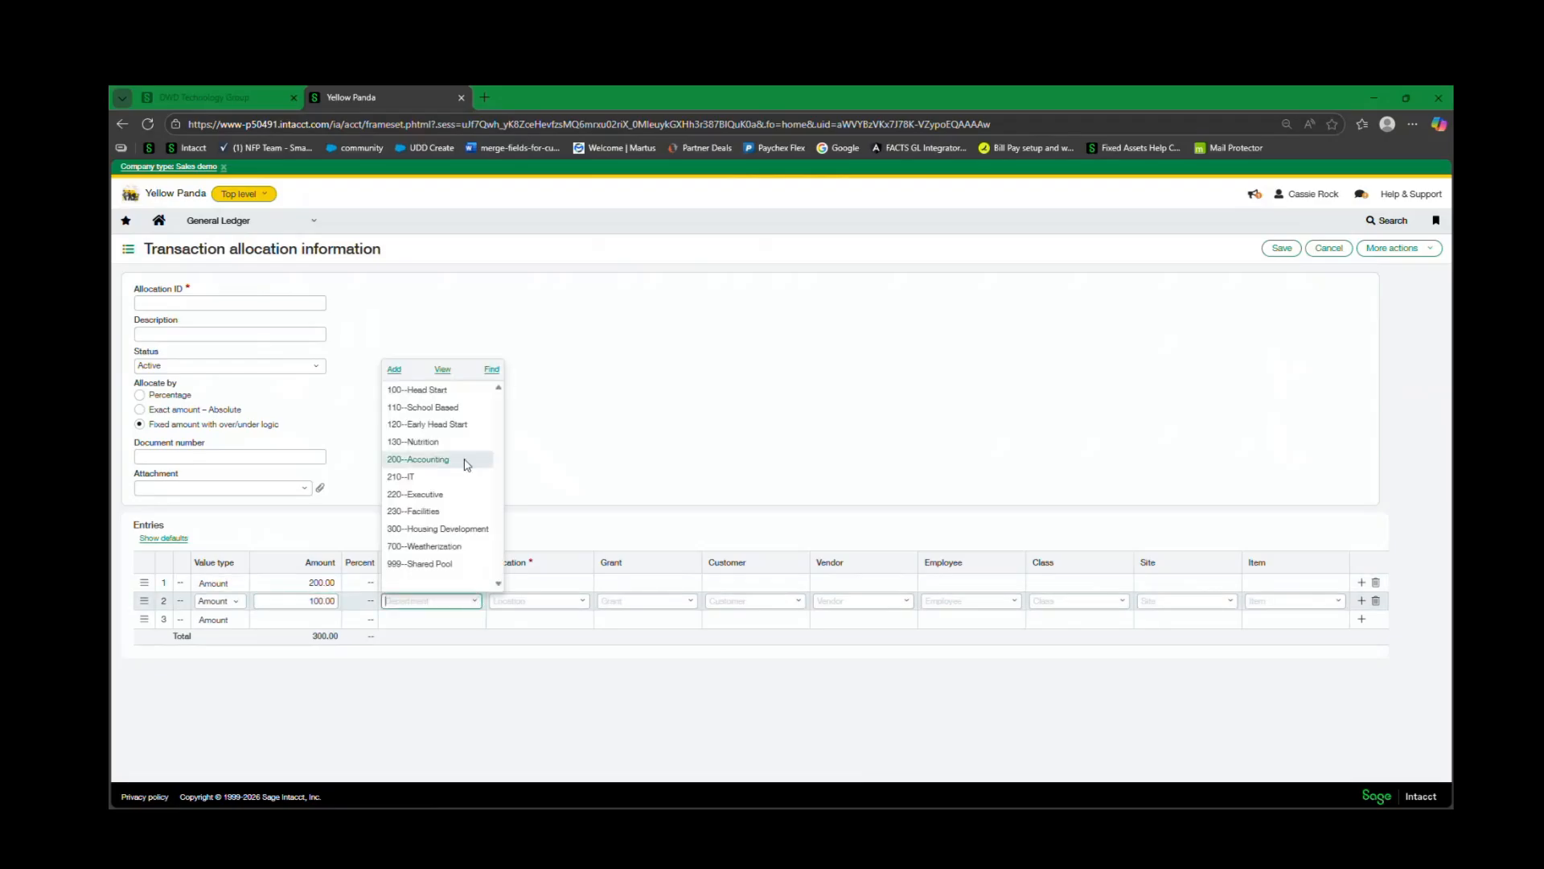
left_click(434, 407)
- Make the third line a Percent entry of 100 for department 200--Accounting
left_click(239, 621)
left_click(238, 621)
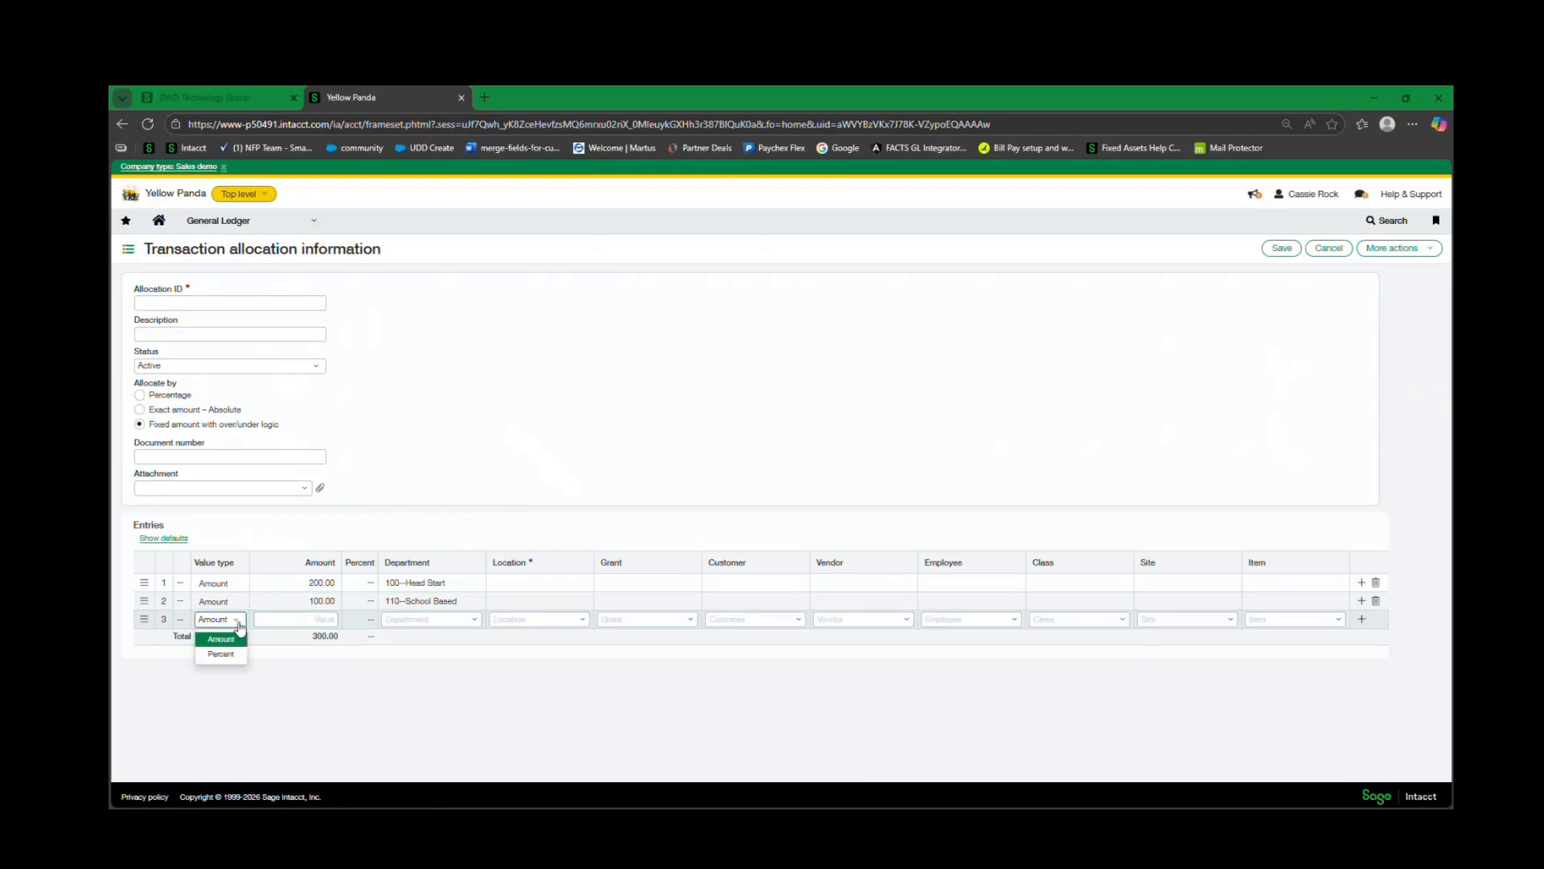
left_click(221, 654)
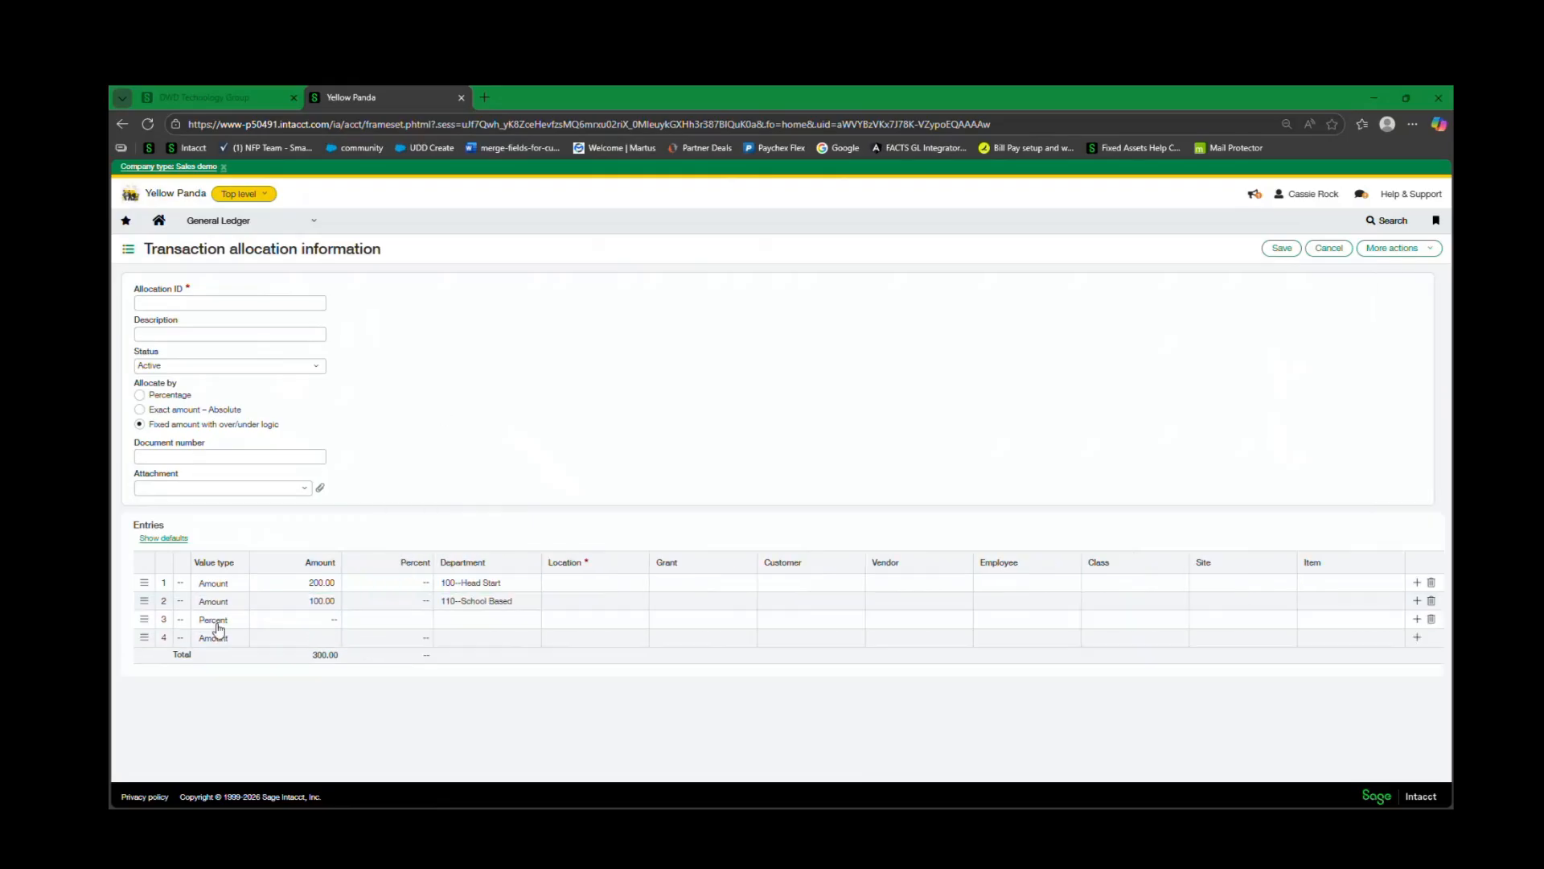
left_click(401, 621)
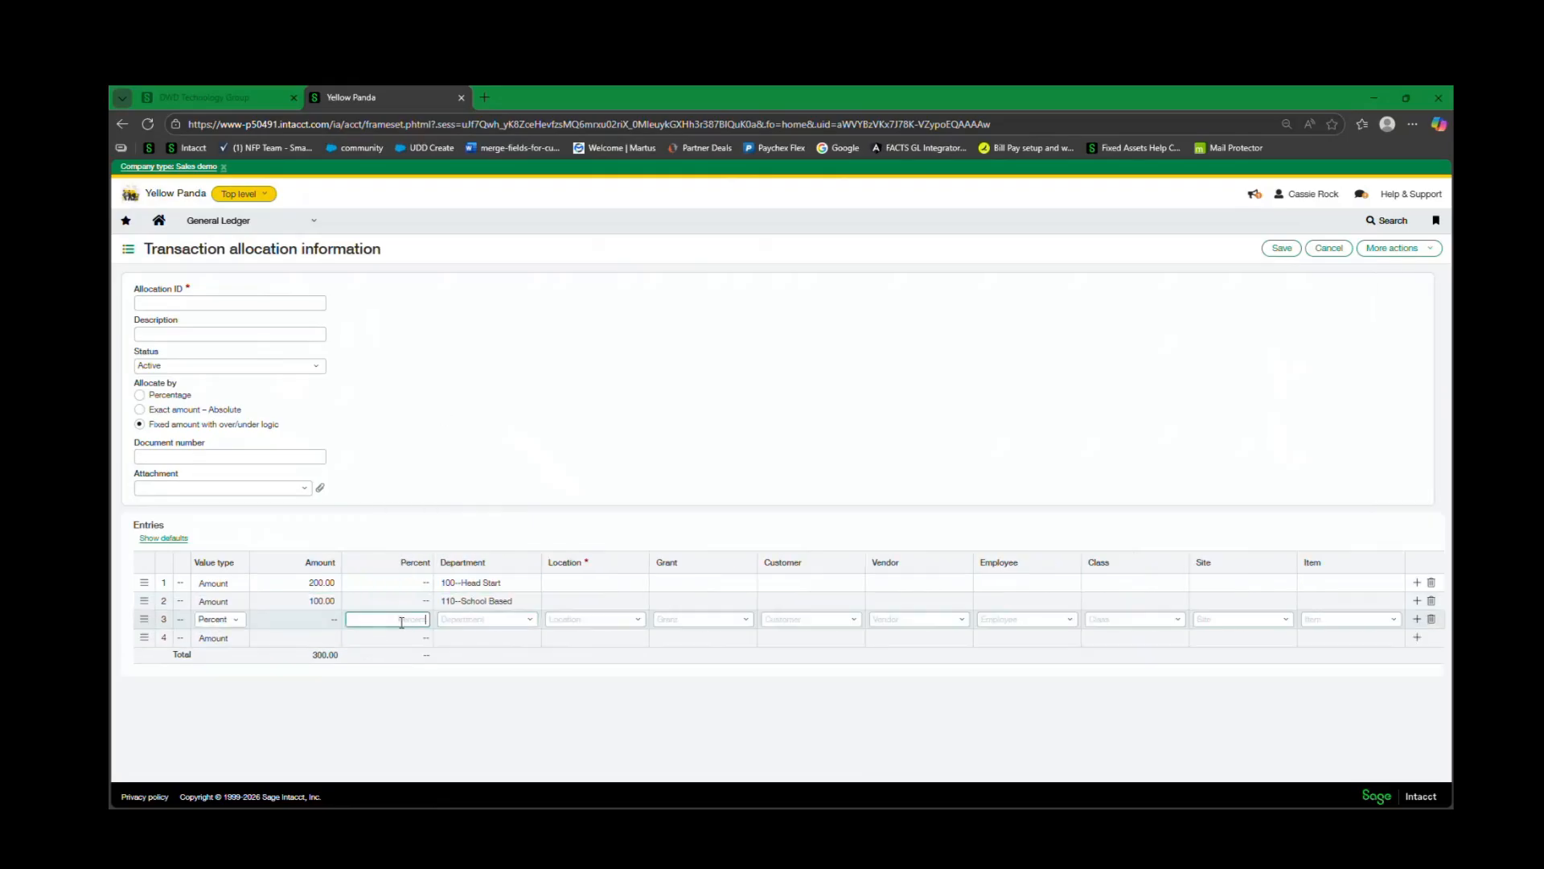
type("100.00000000")
left_click(527, 619)
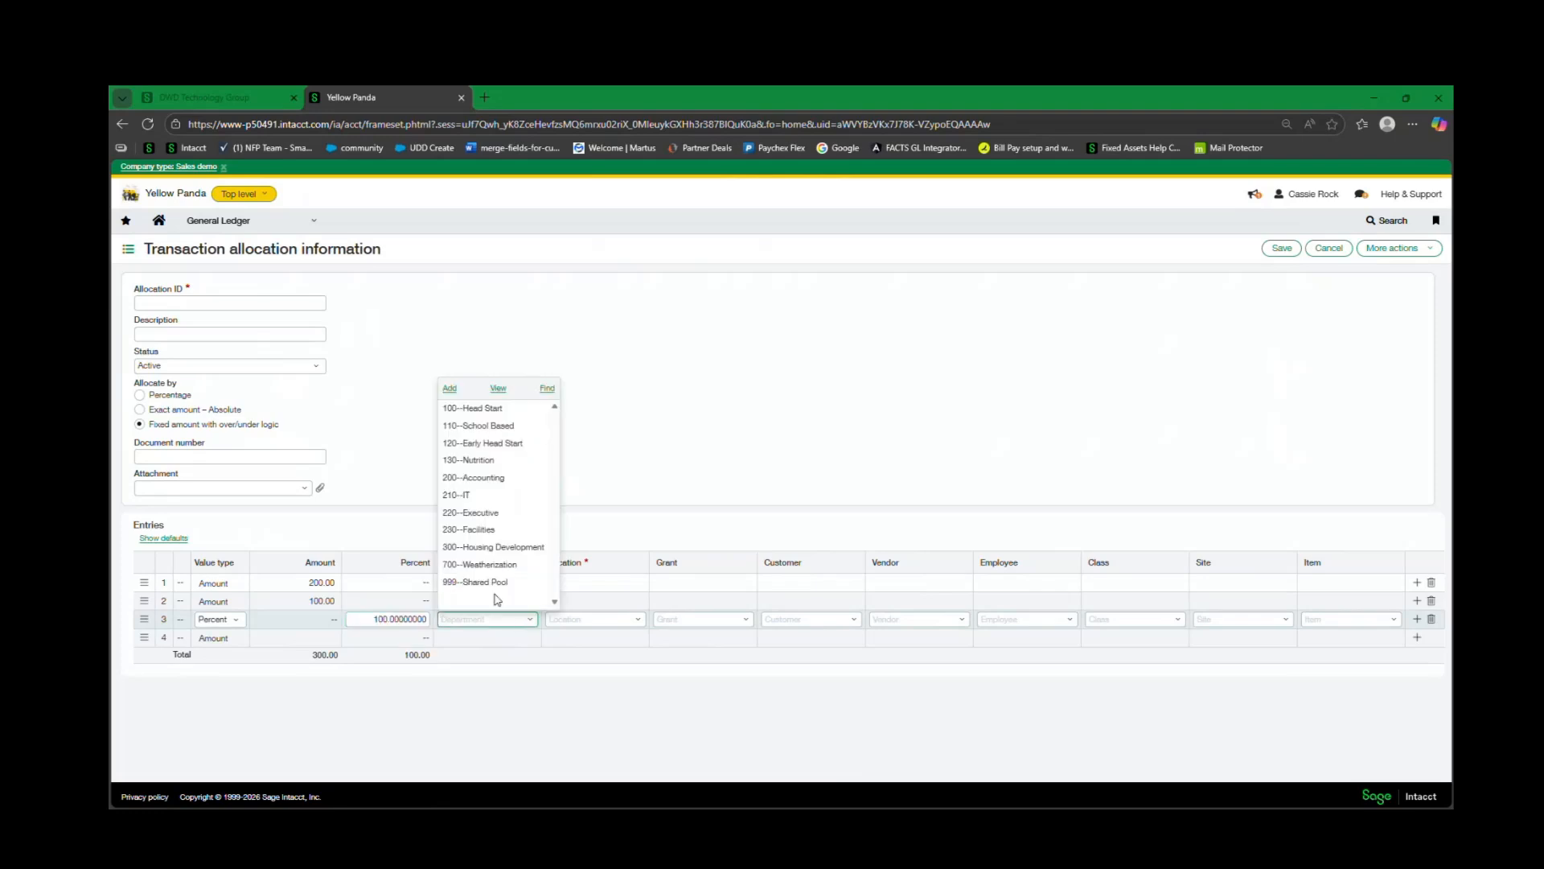
left_click(515, 478)
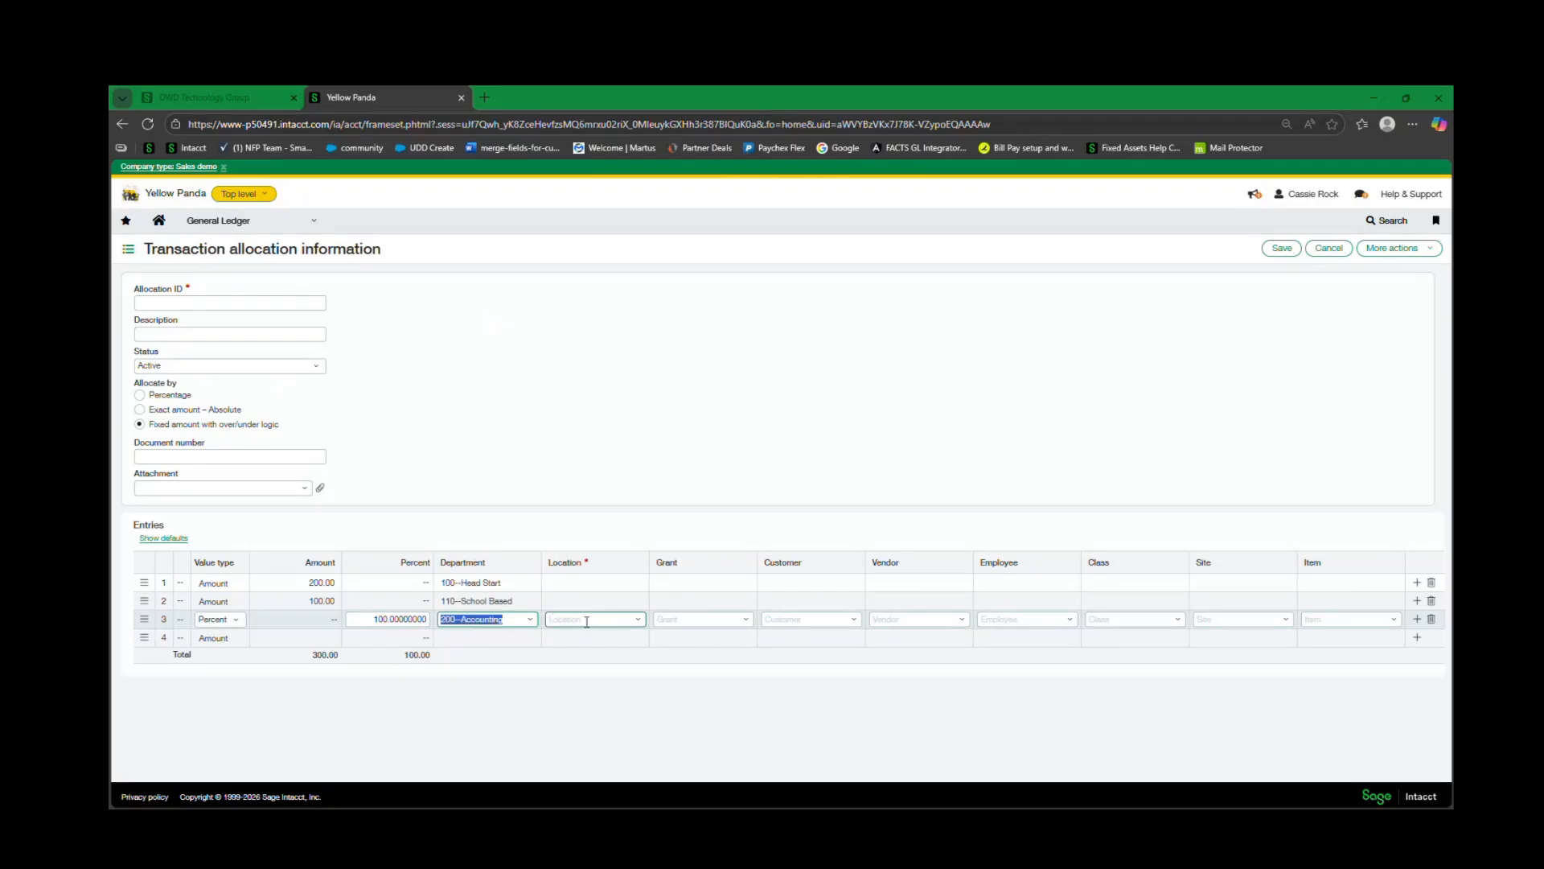
- Discard the new transaction allocation without saving and return to the allocations list
left_click(635, 587)
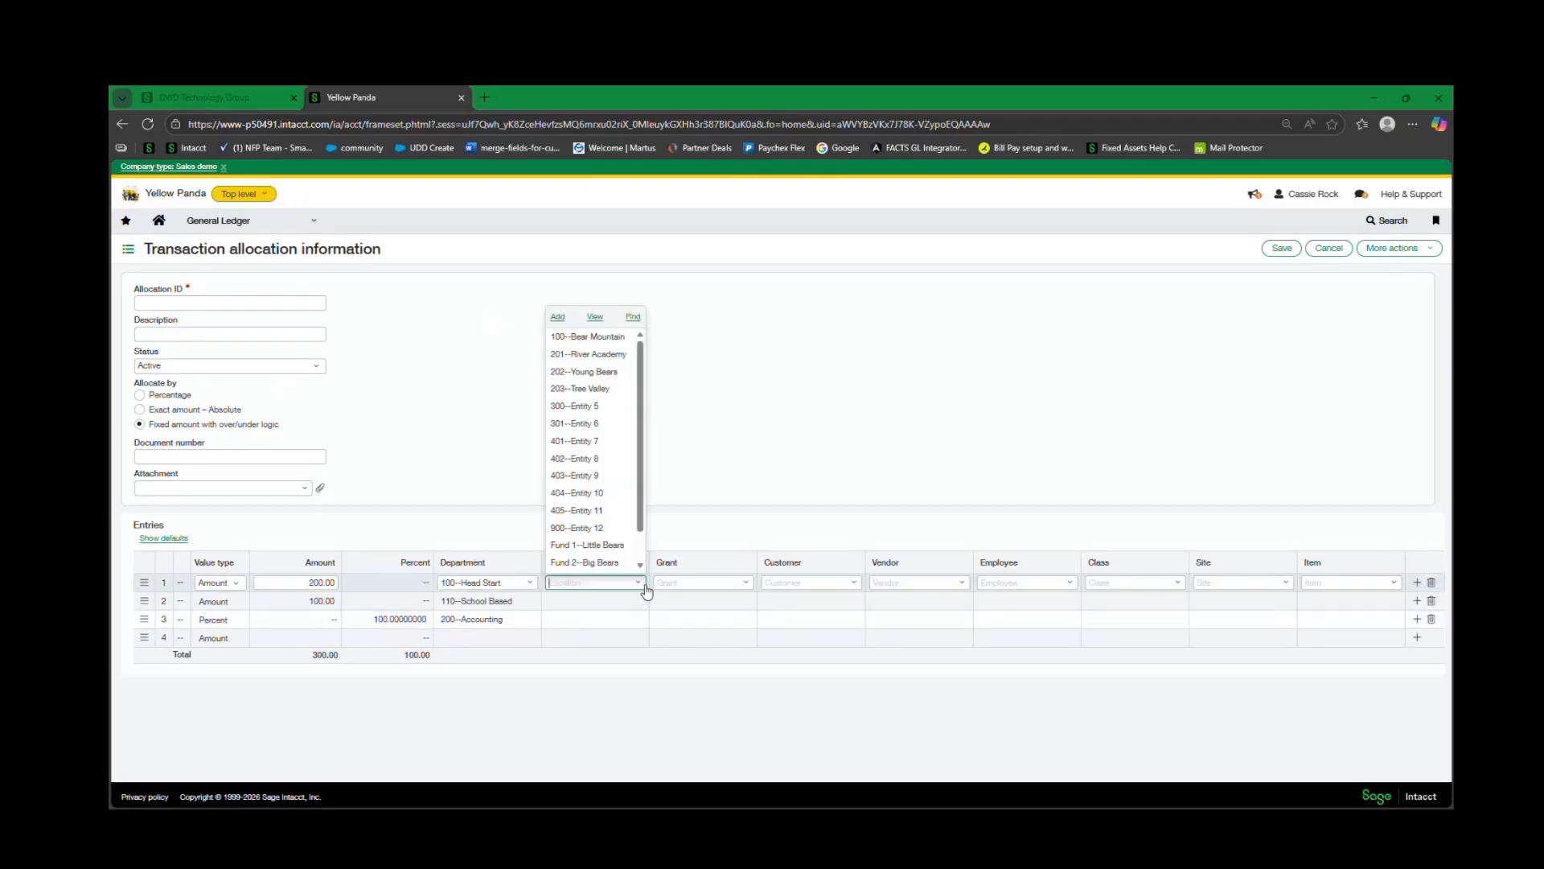
left_click(585, 637)
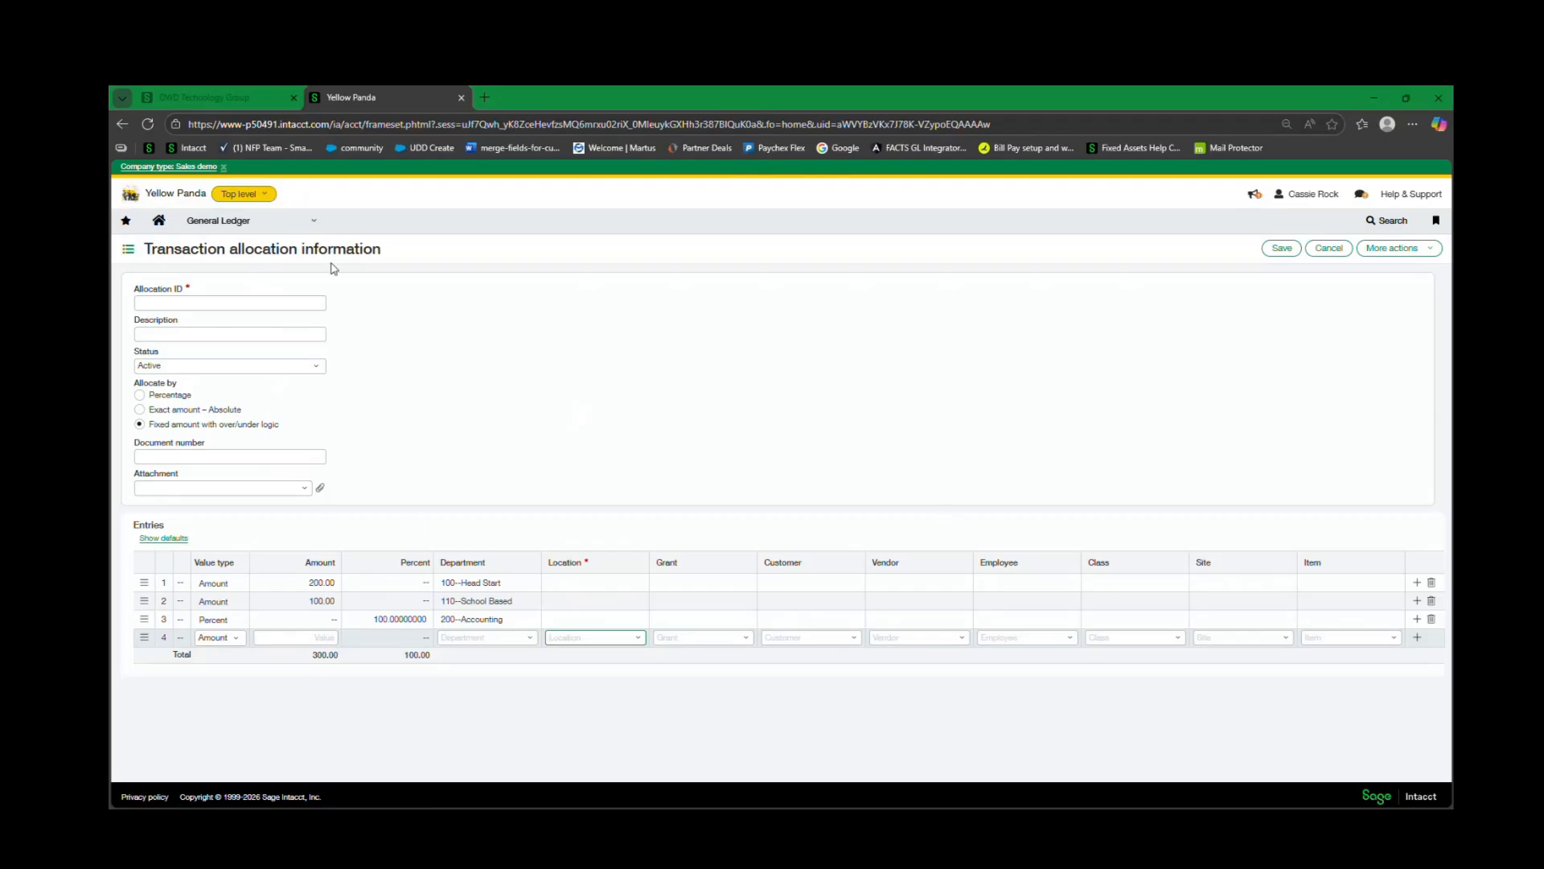
left_click(1331, 250)
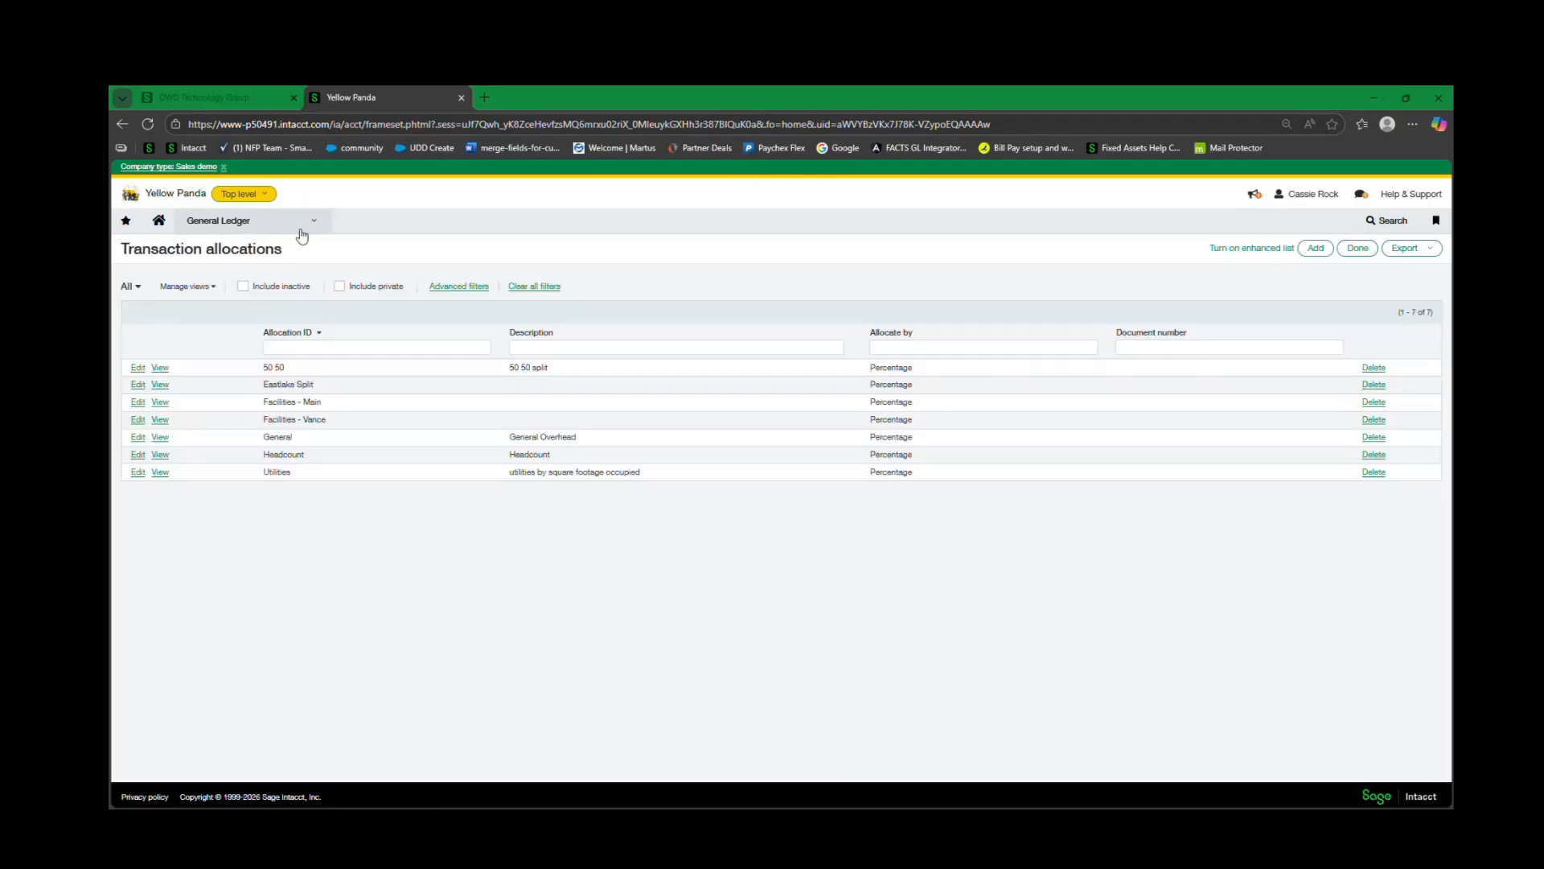
- Open the General Ledger journal entries and start a new journal entry
left_click(248, 216)
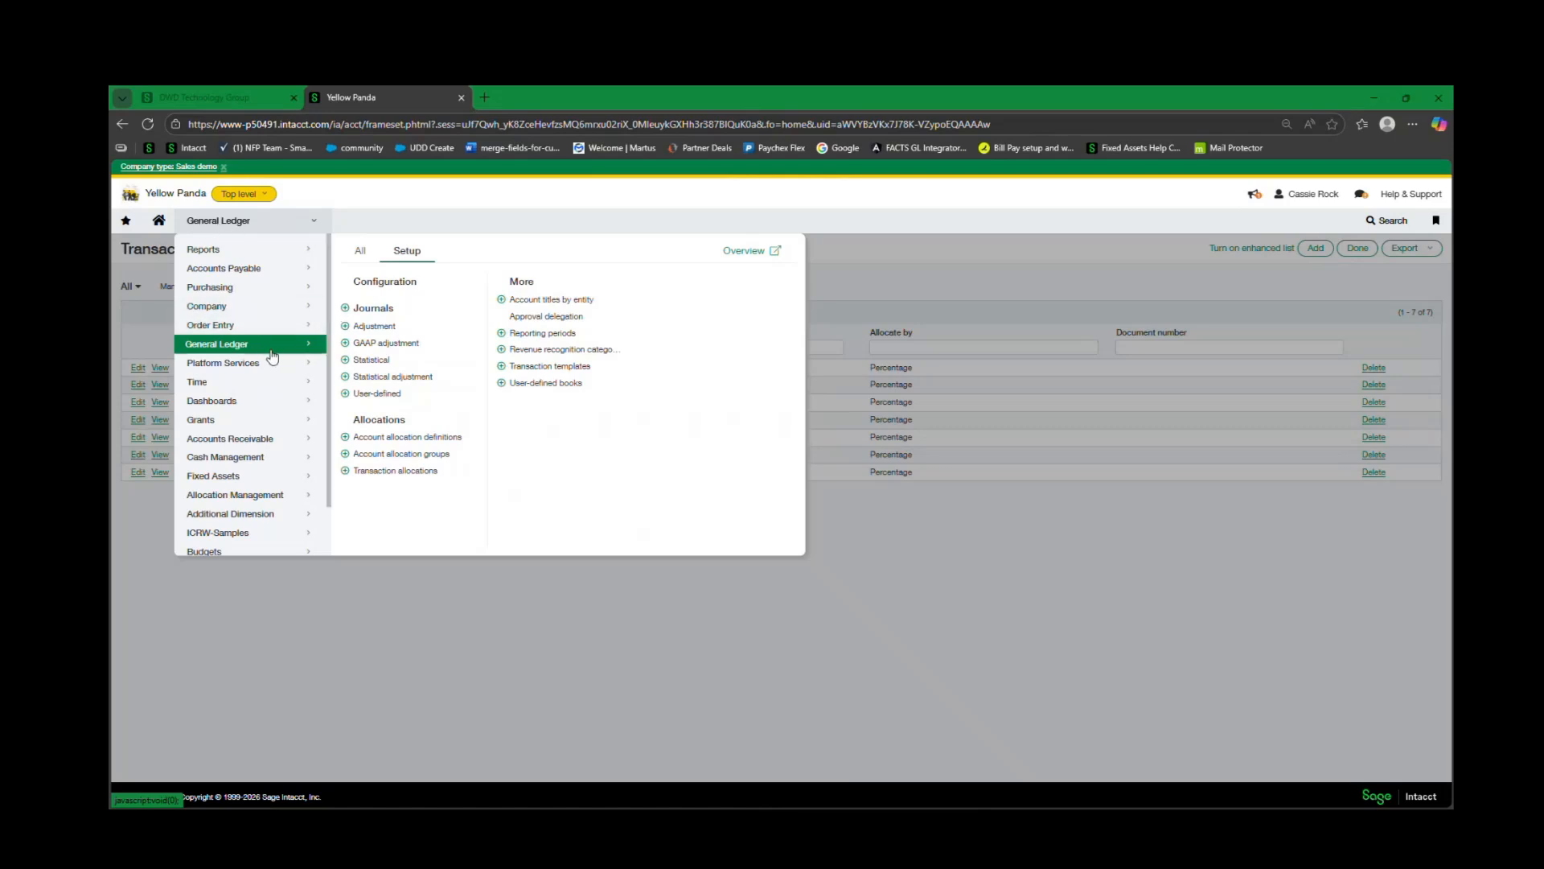
left_click(361, 252)
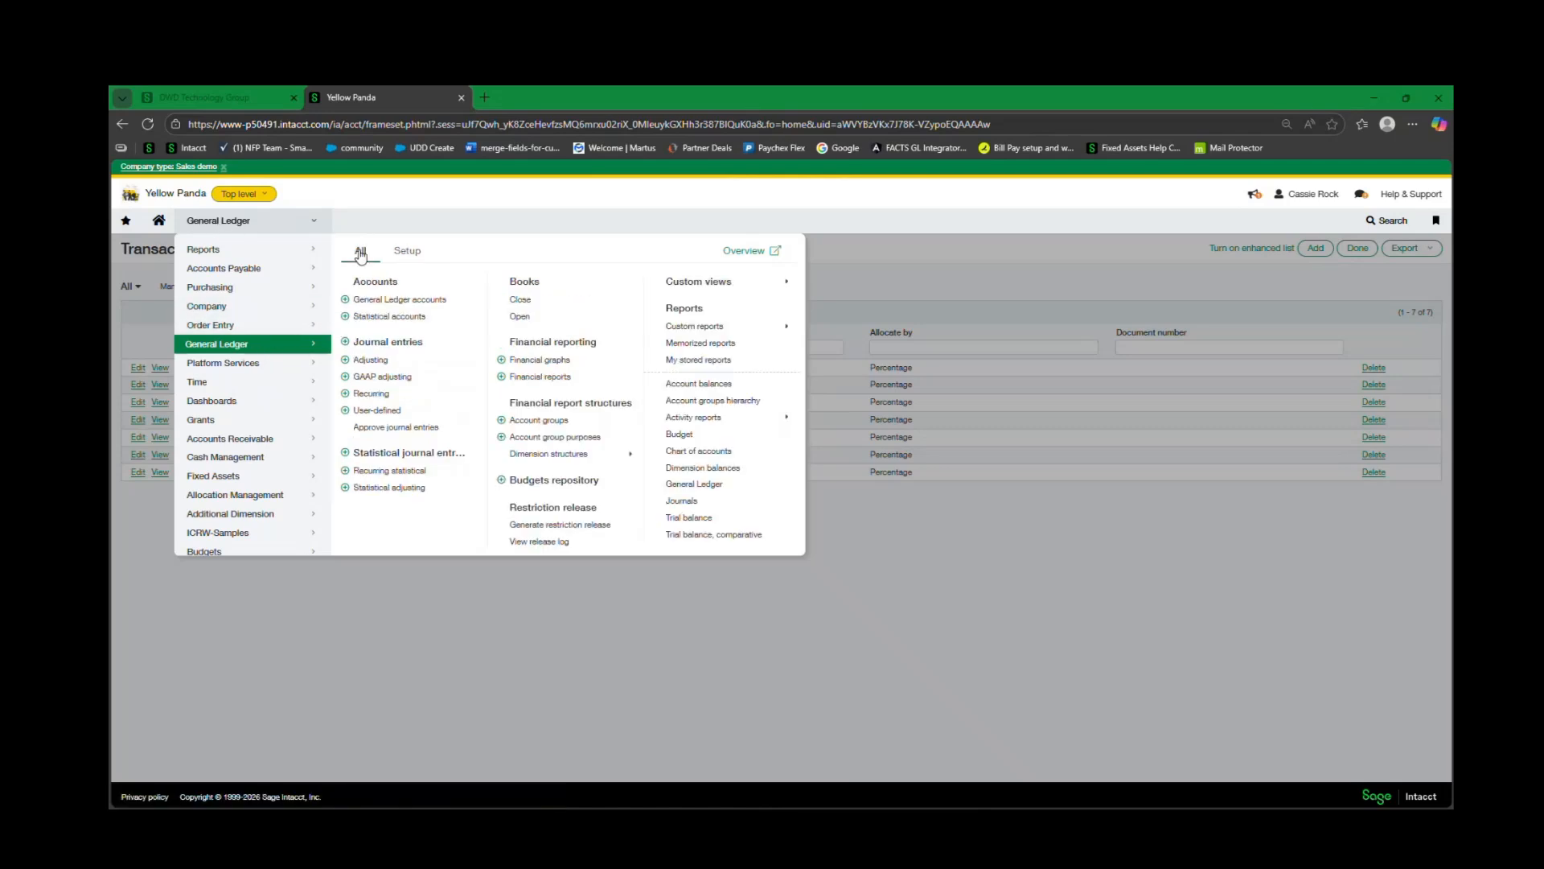
left_click(368, 342)
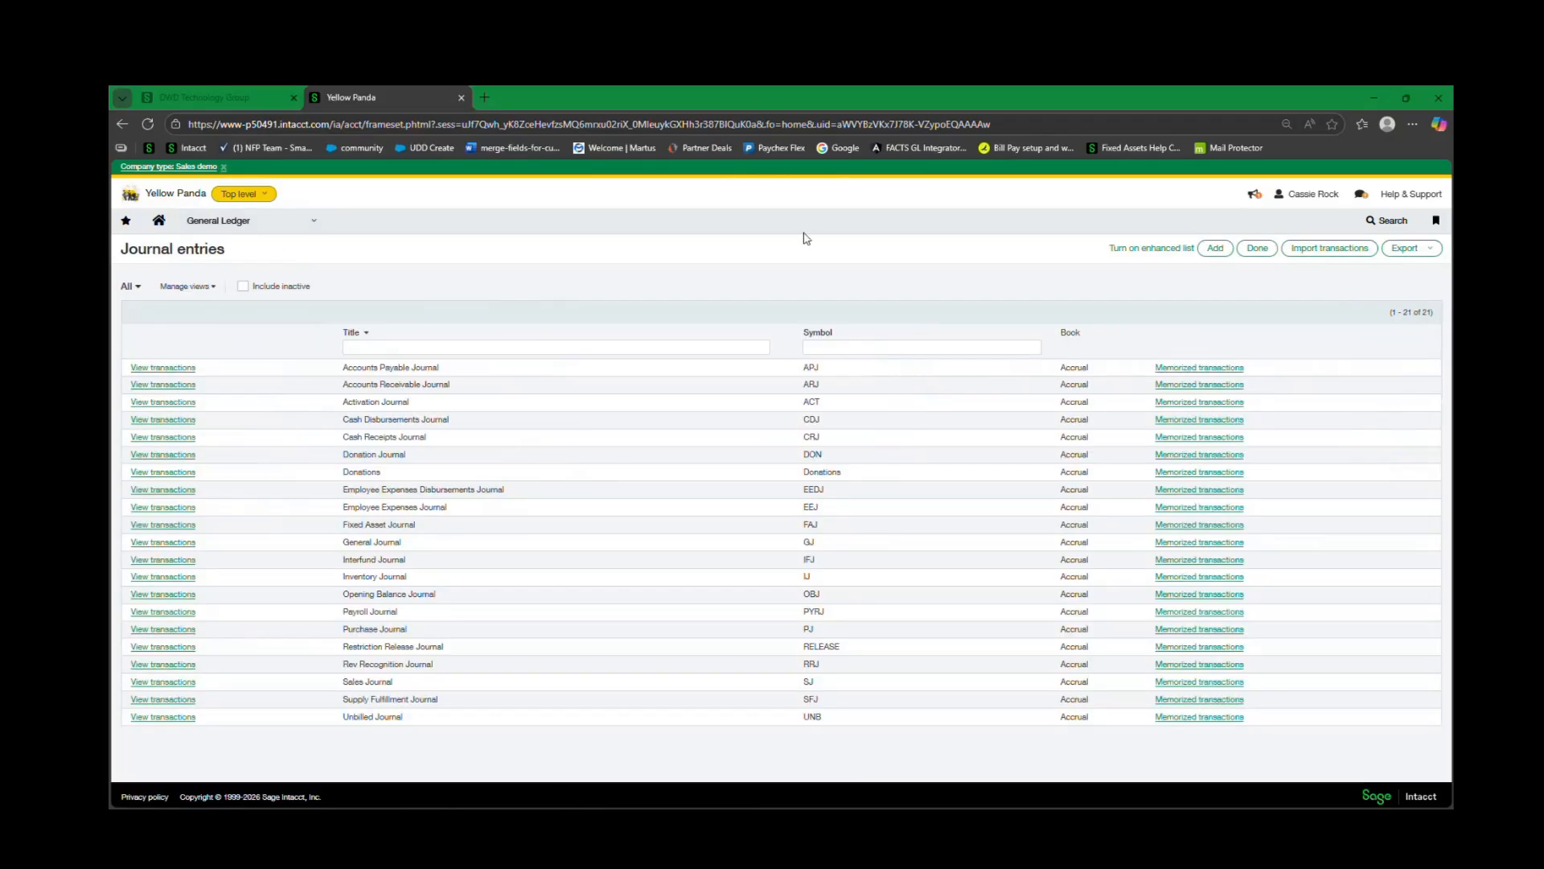
left_click(1216, 250)
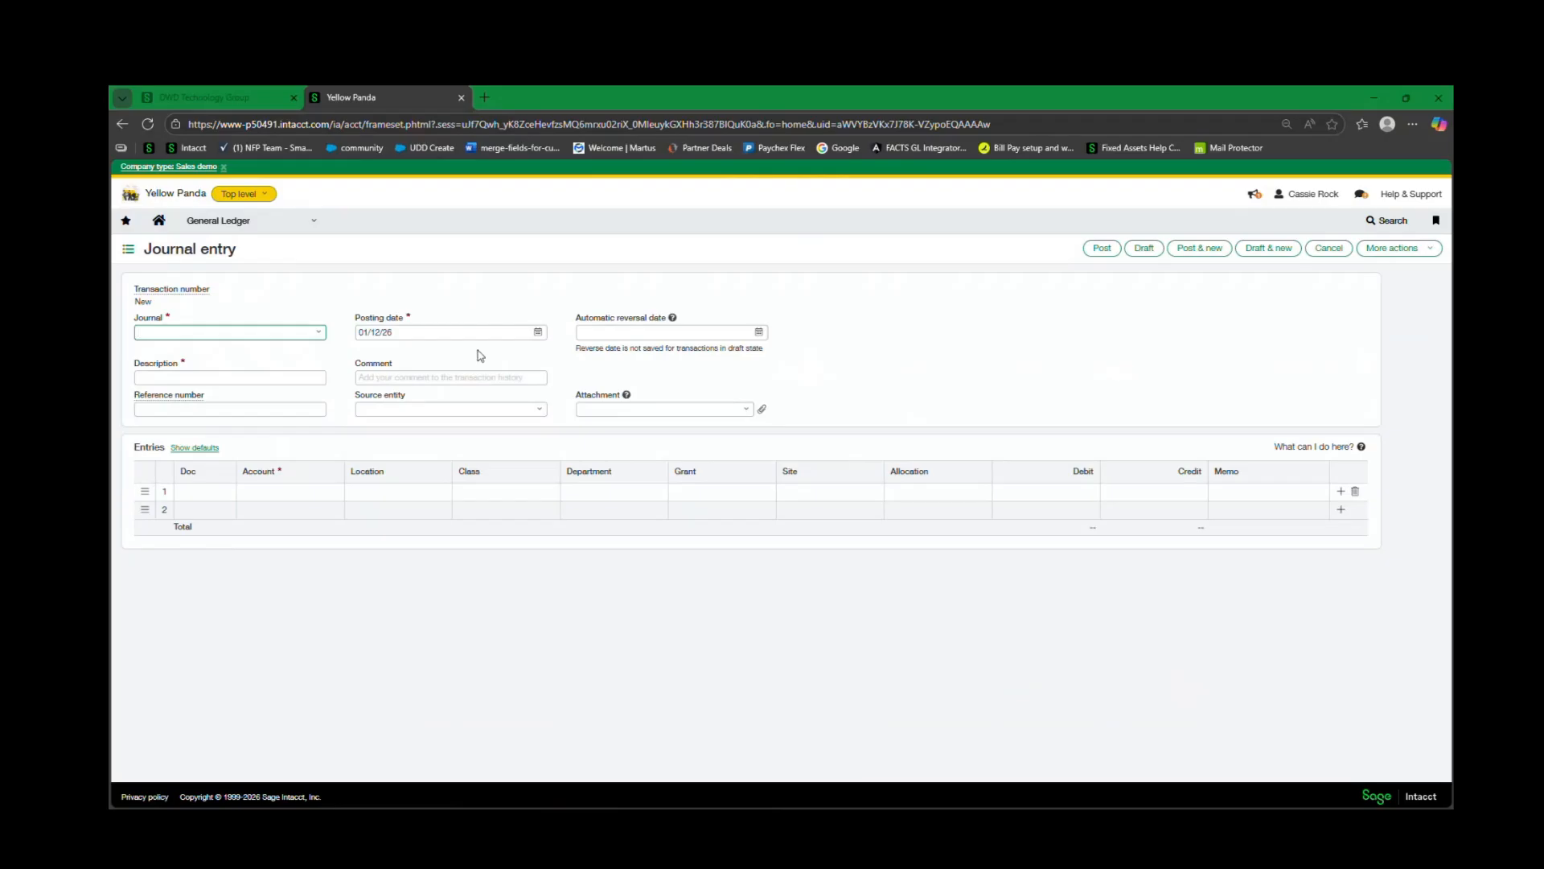
- Assign the entry to GJ--General Journal and enter the description "Monthly Allocation"
left_click(318, 334)
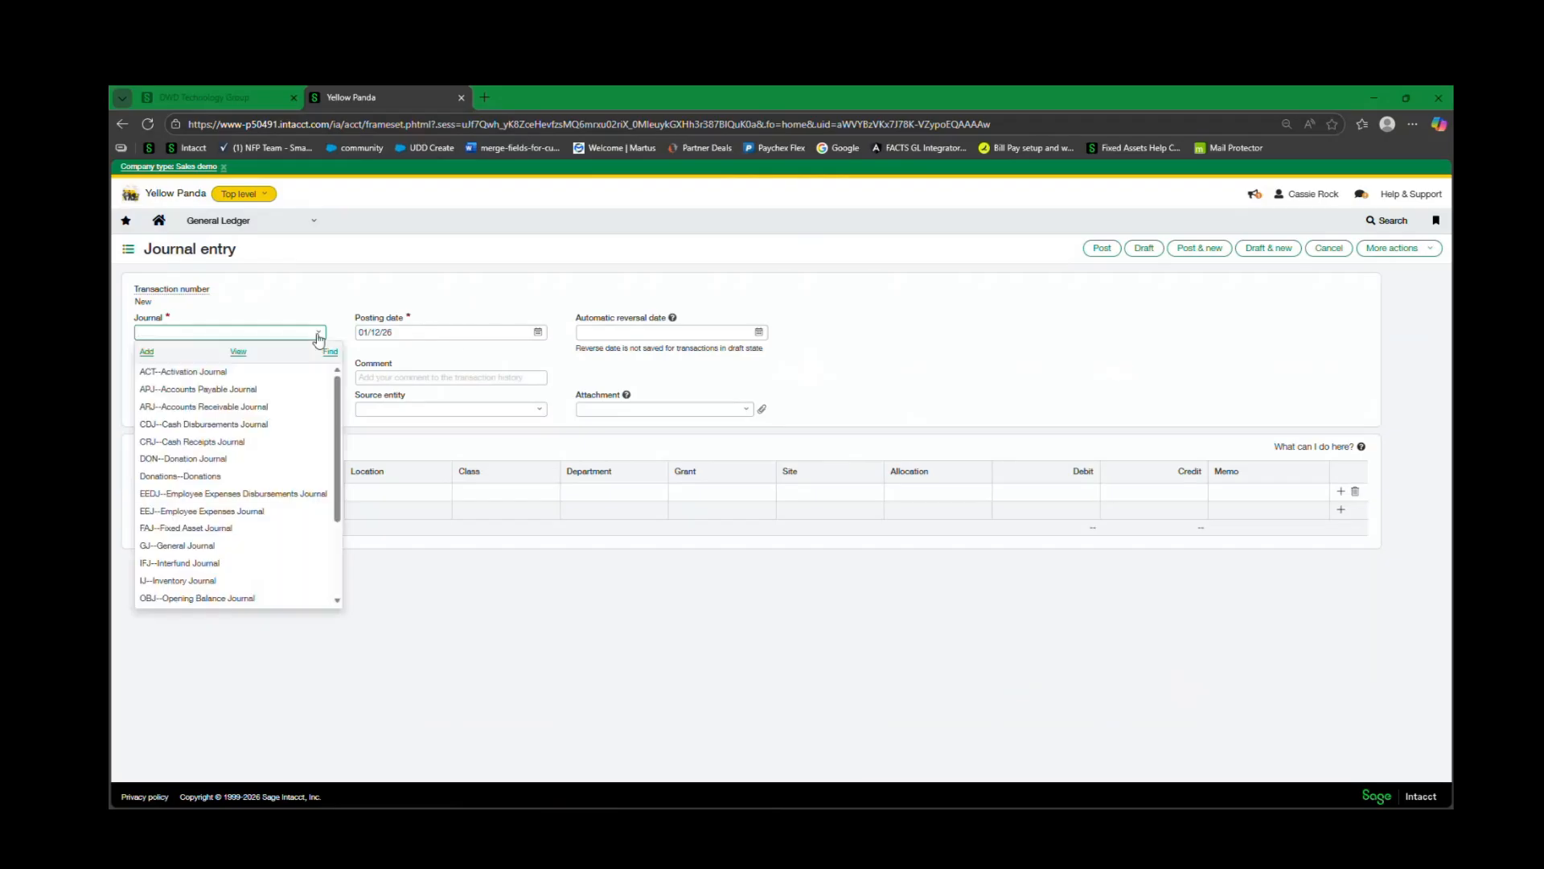
left_click(193, 546)
left_click(175, 377)
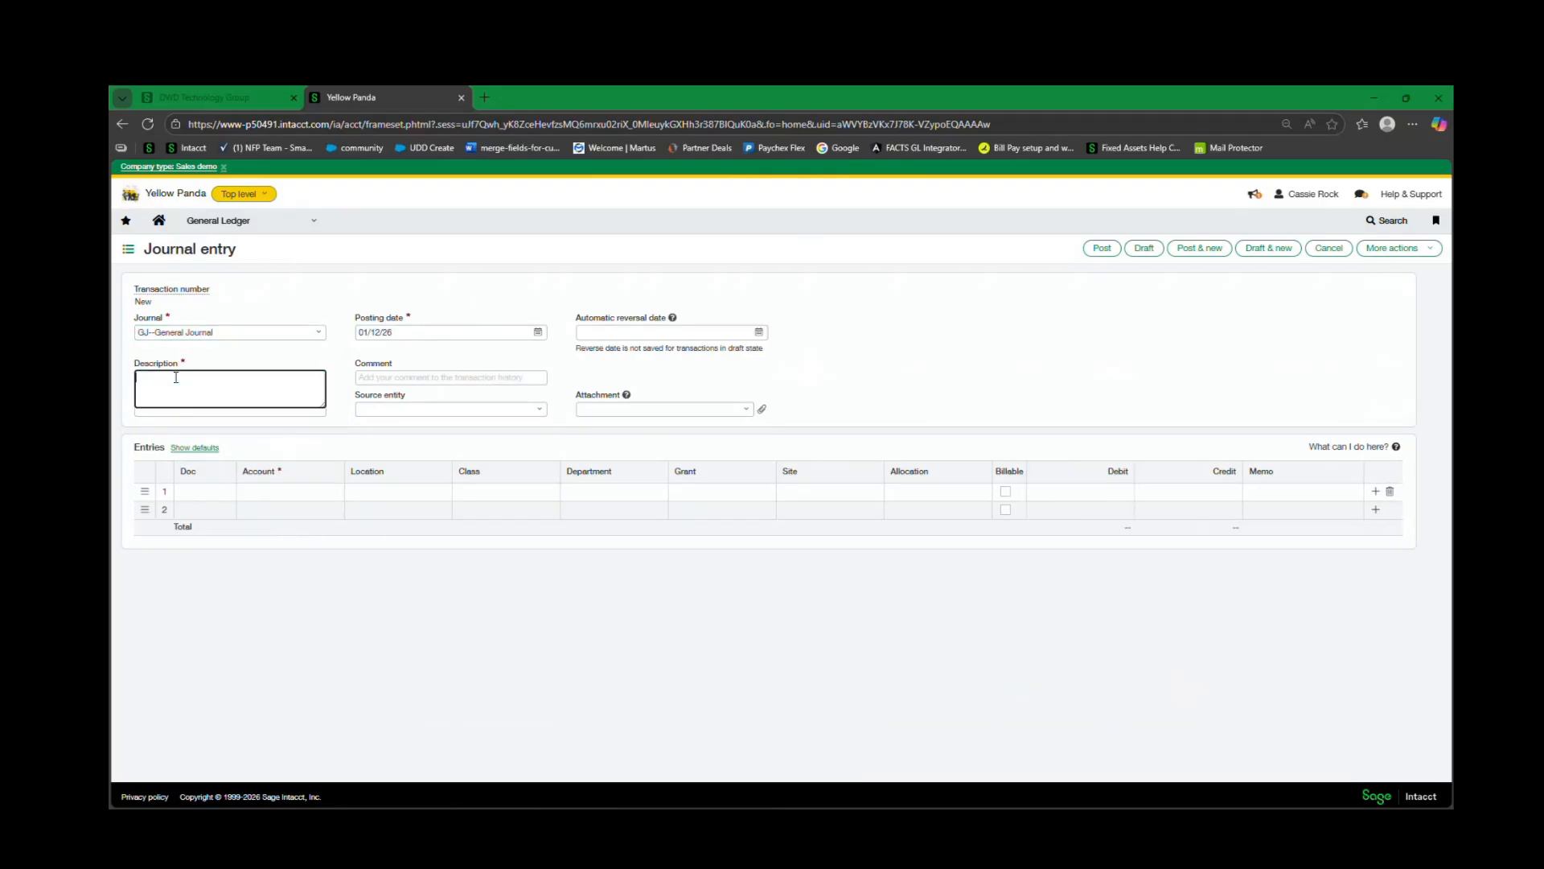
type("Monthly Allocation")
- Select account 5502--Utilities on the first entry line
left_click(167, 497)
left_click(327, 497)
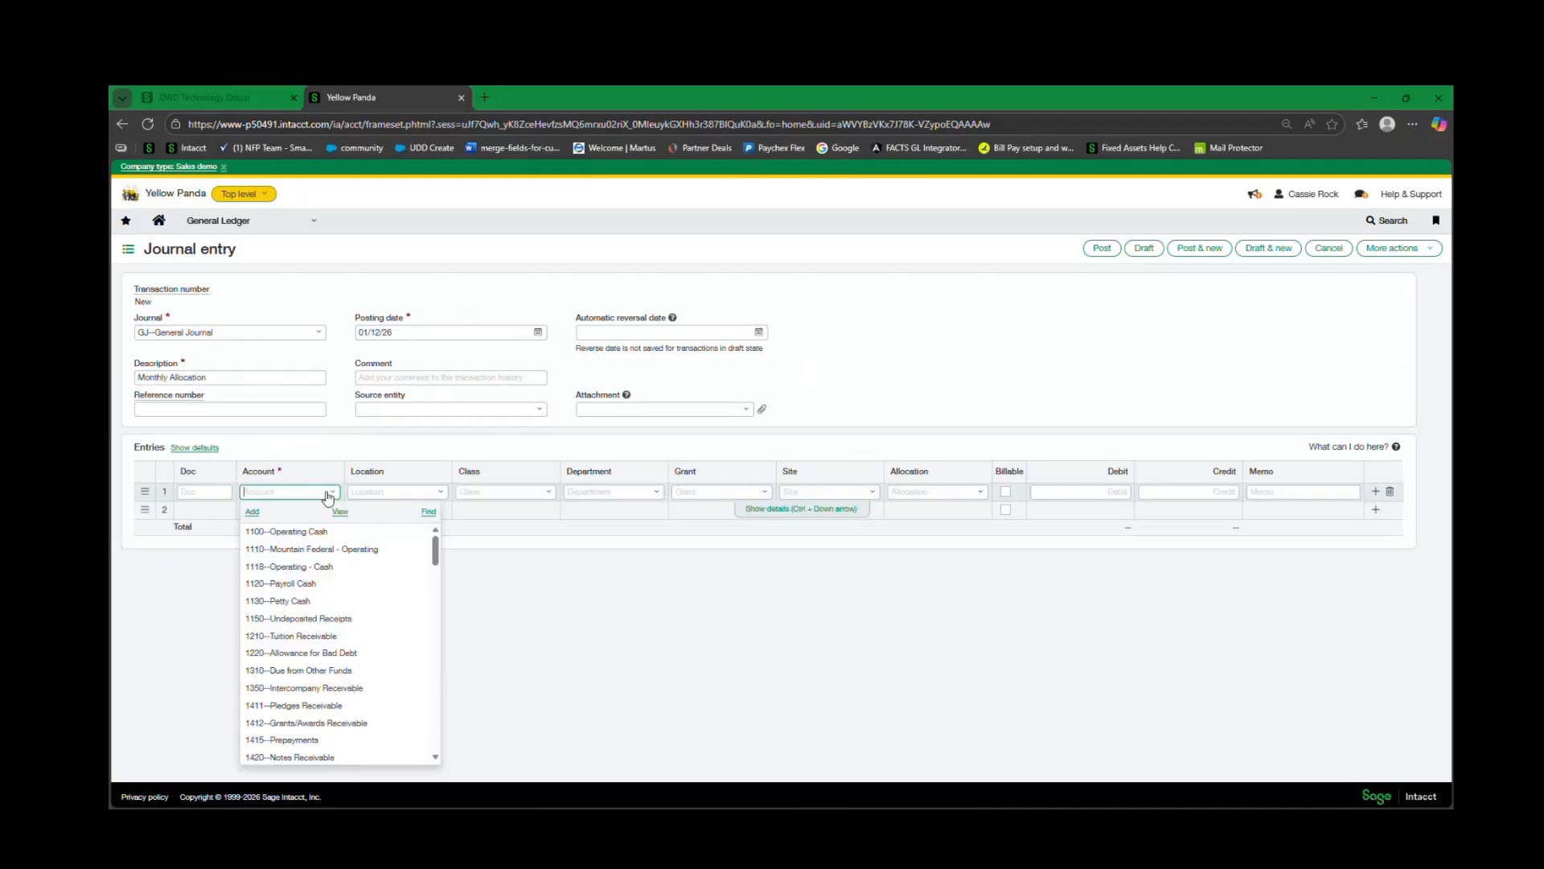
type("ut")
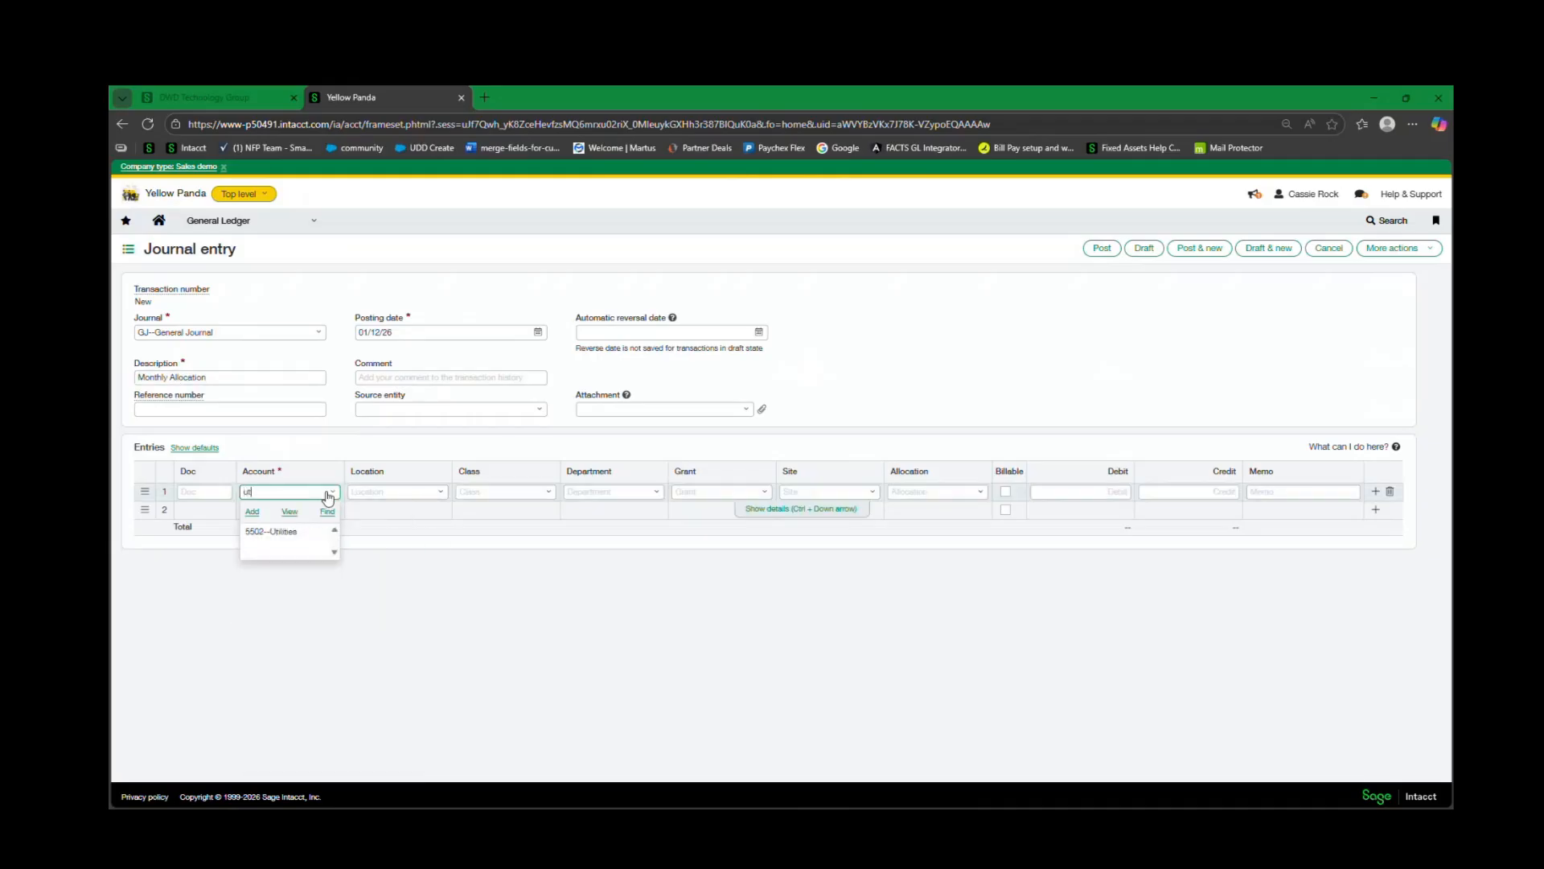
left_click(294, 533)
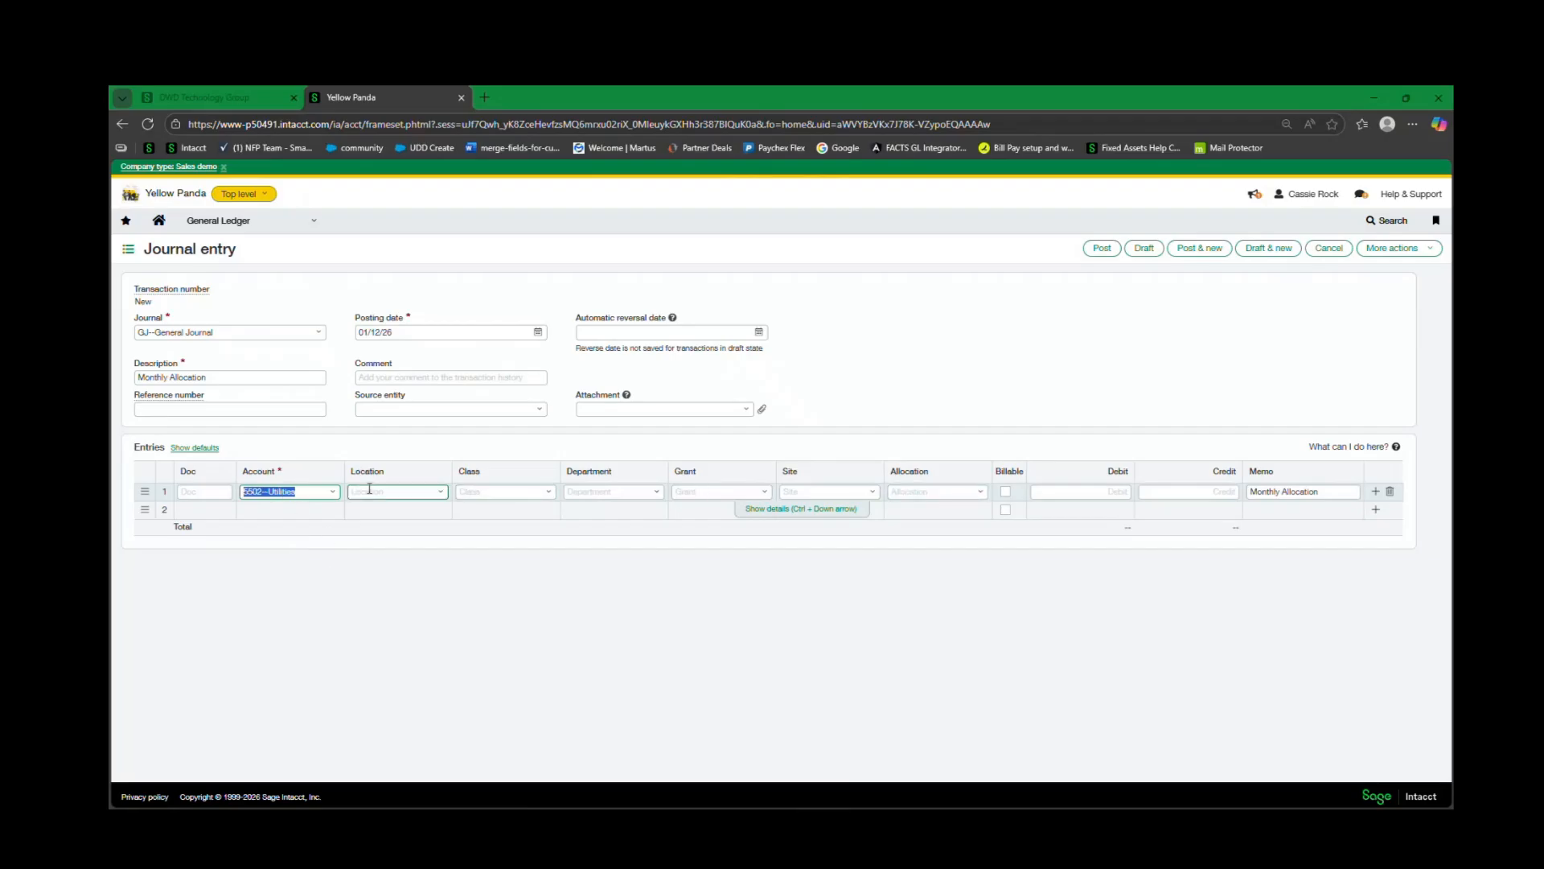
- Apply the Utilities allocation to the first line and enter a debit of 15000
left_click(928, 492)
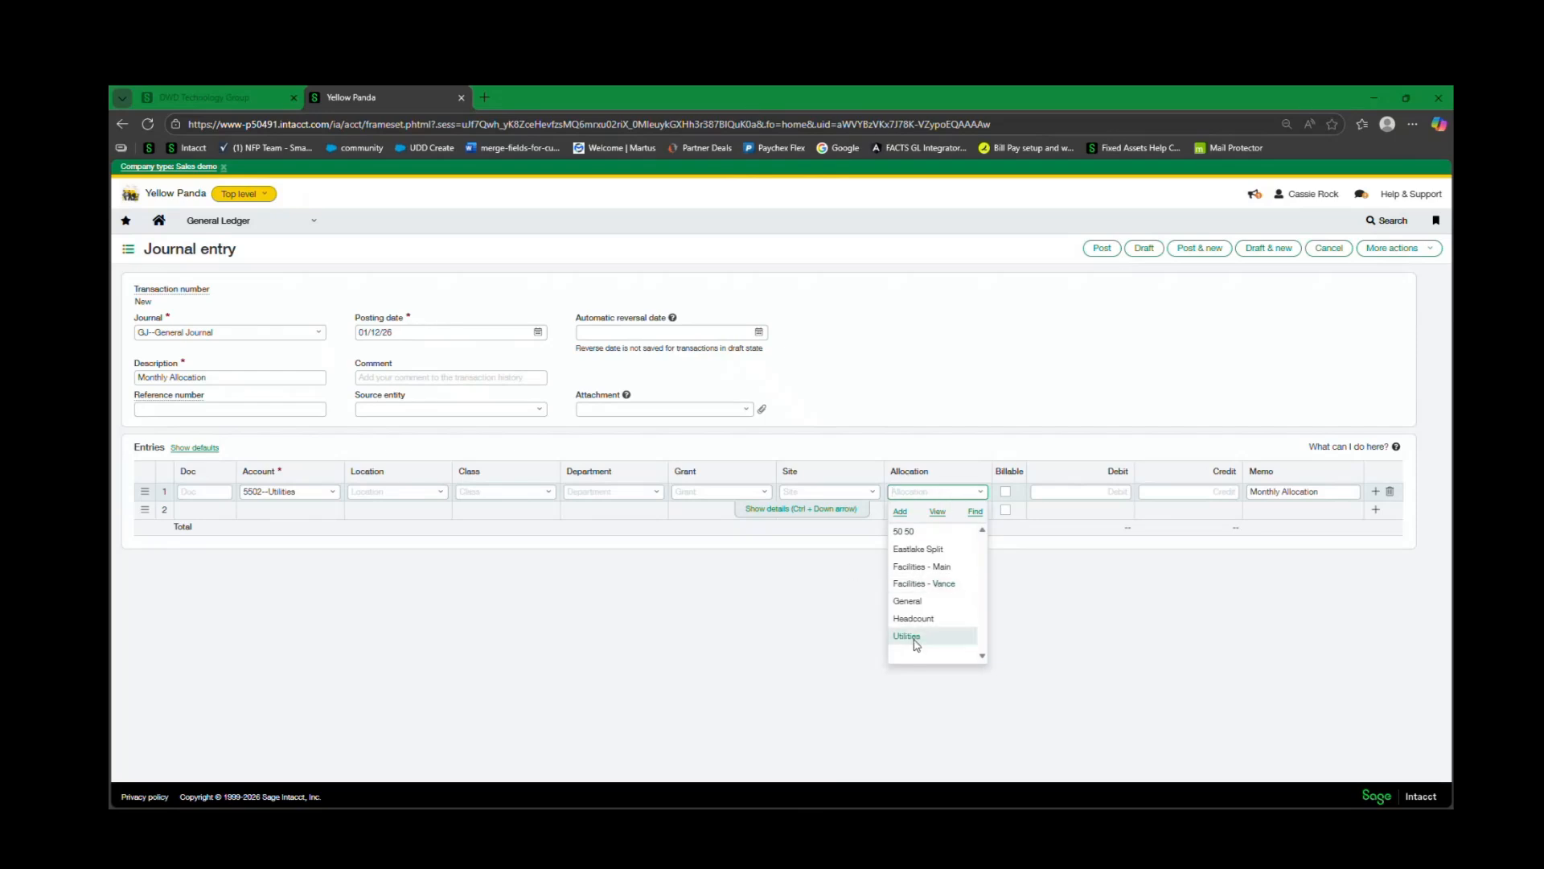
left_click(906, 636)
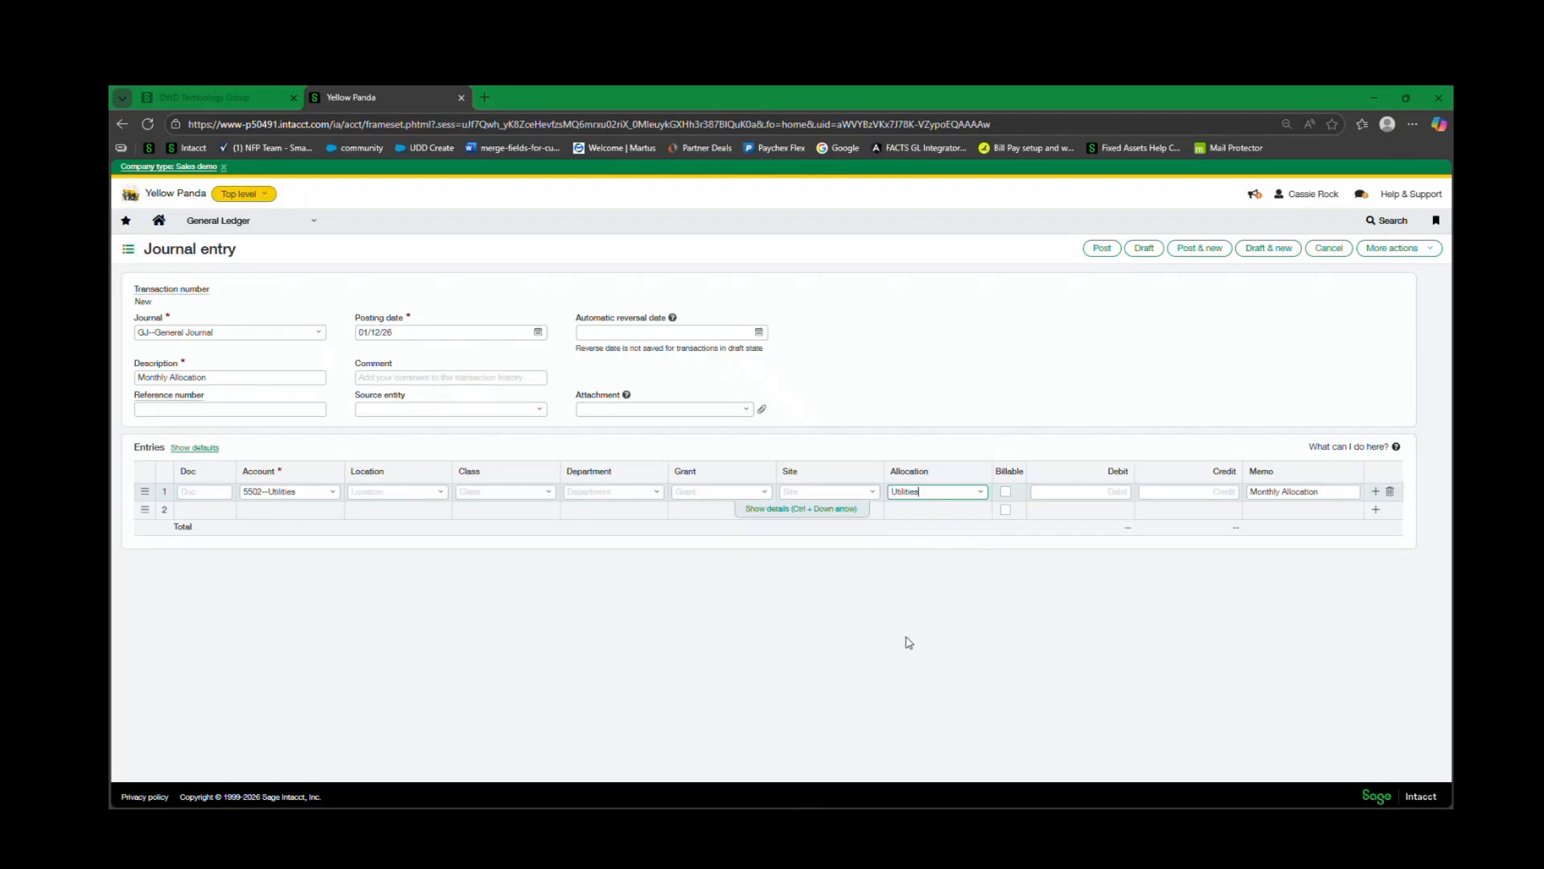
left_click(1074, 494)
type("15000")
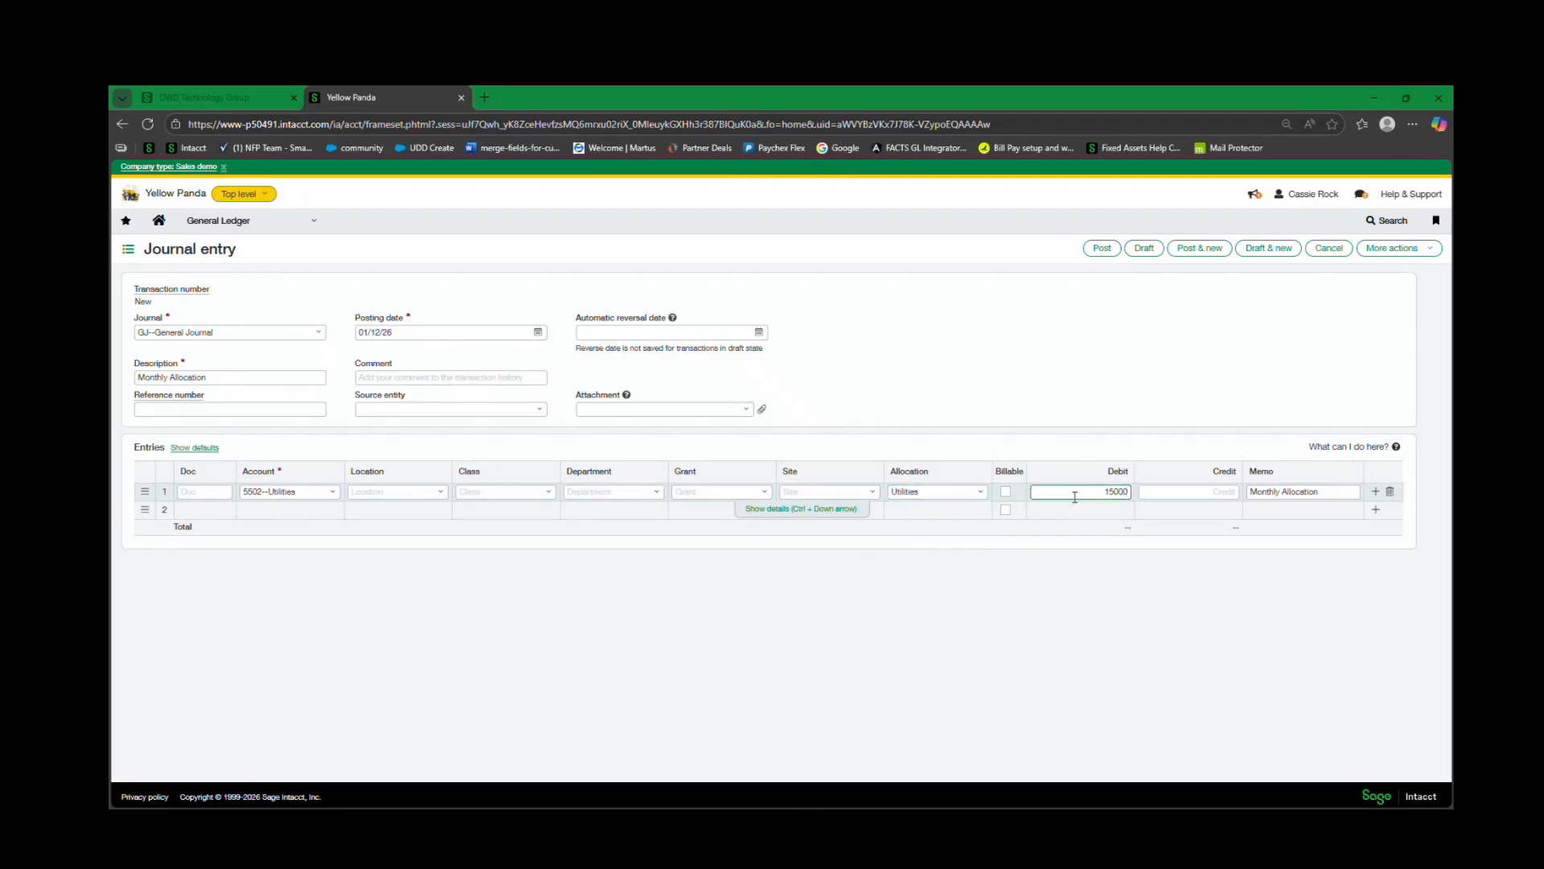
left_click(1064, 508)
left_click(713, 497)
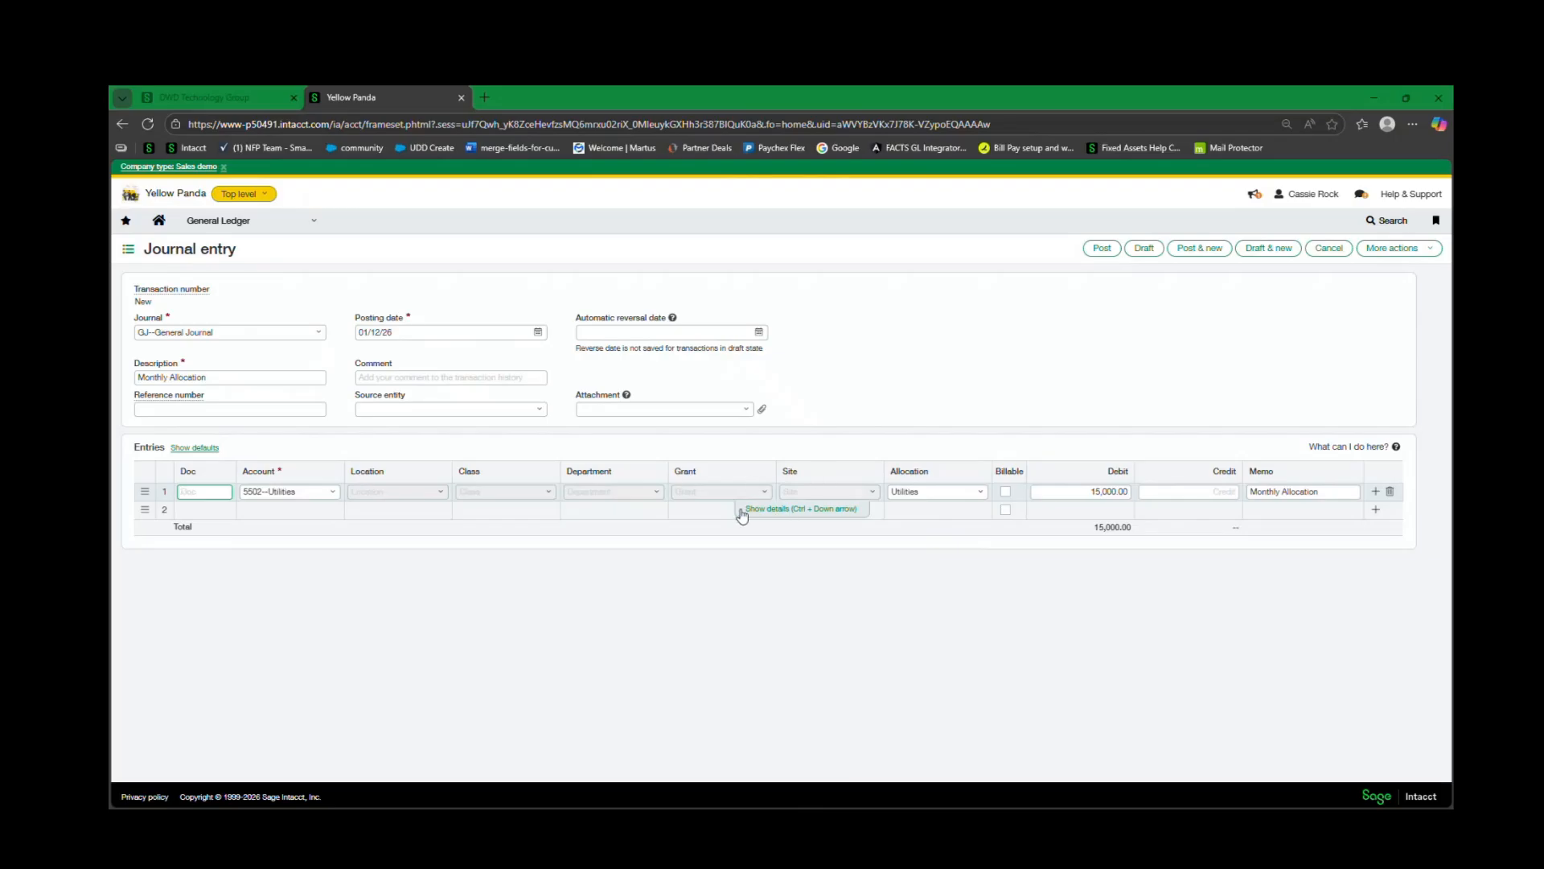
- Examine the first line's allocation splits and its custom allocation, applying the splits without edits
left_click(811, 512)
scroll(300, 562, "down", 2)
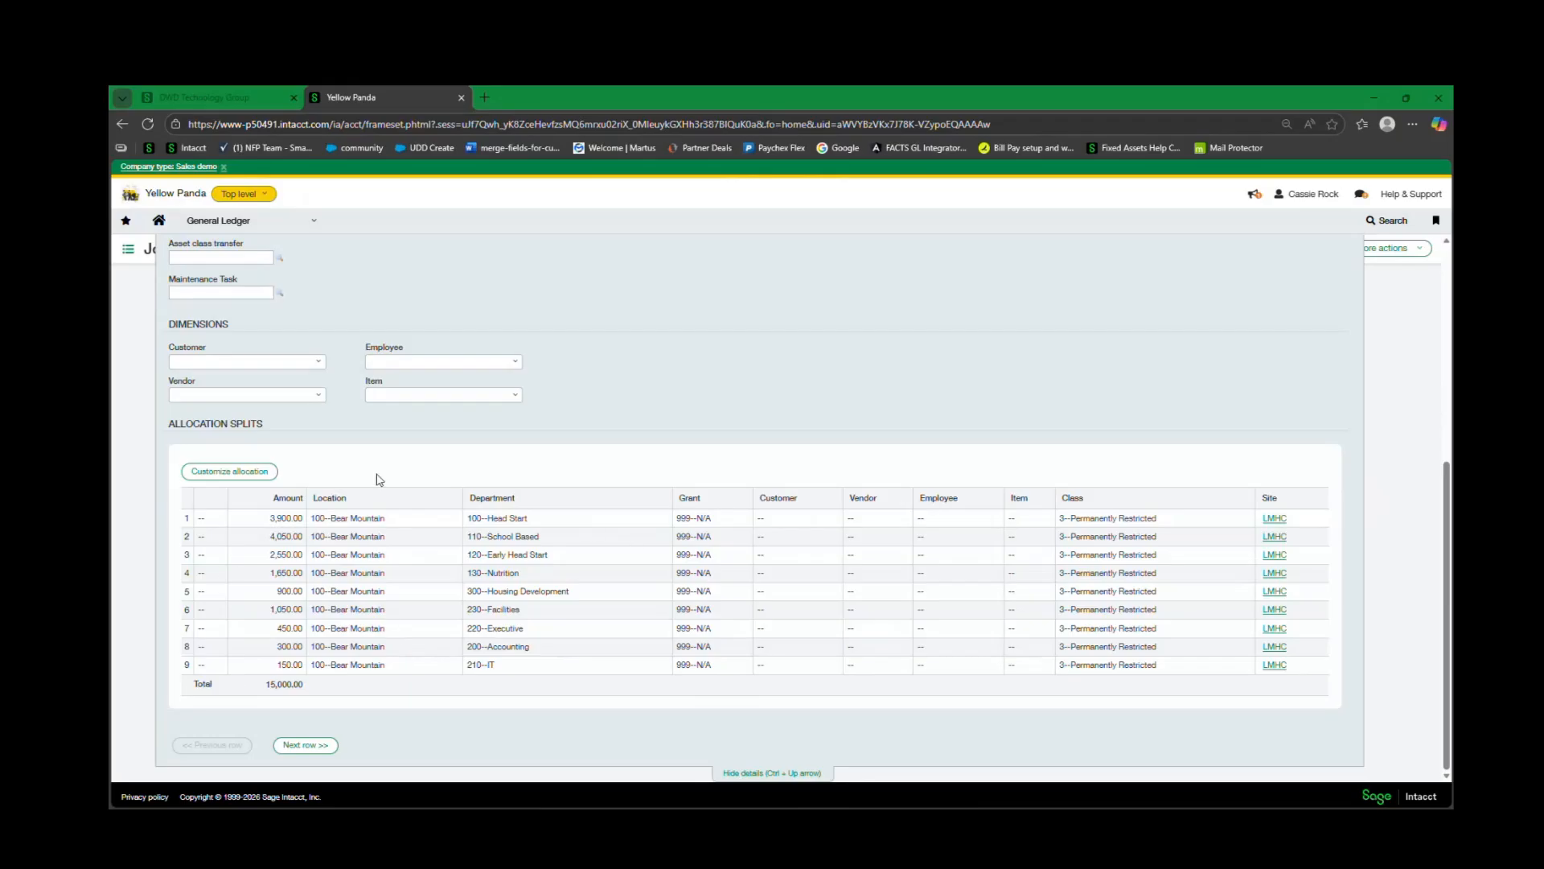
left_click(222, 477)
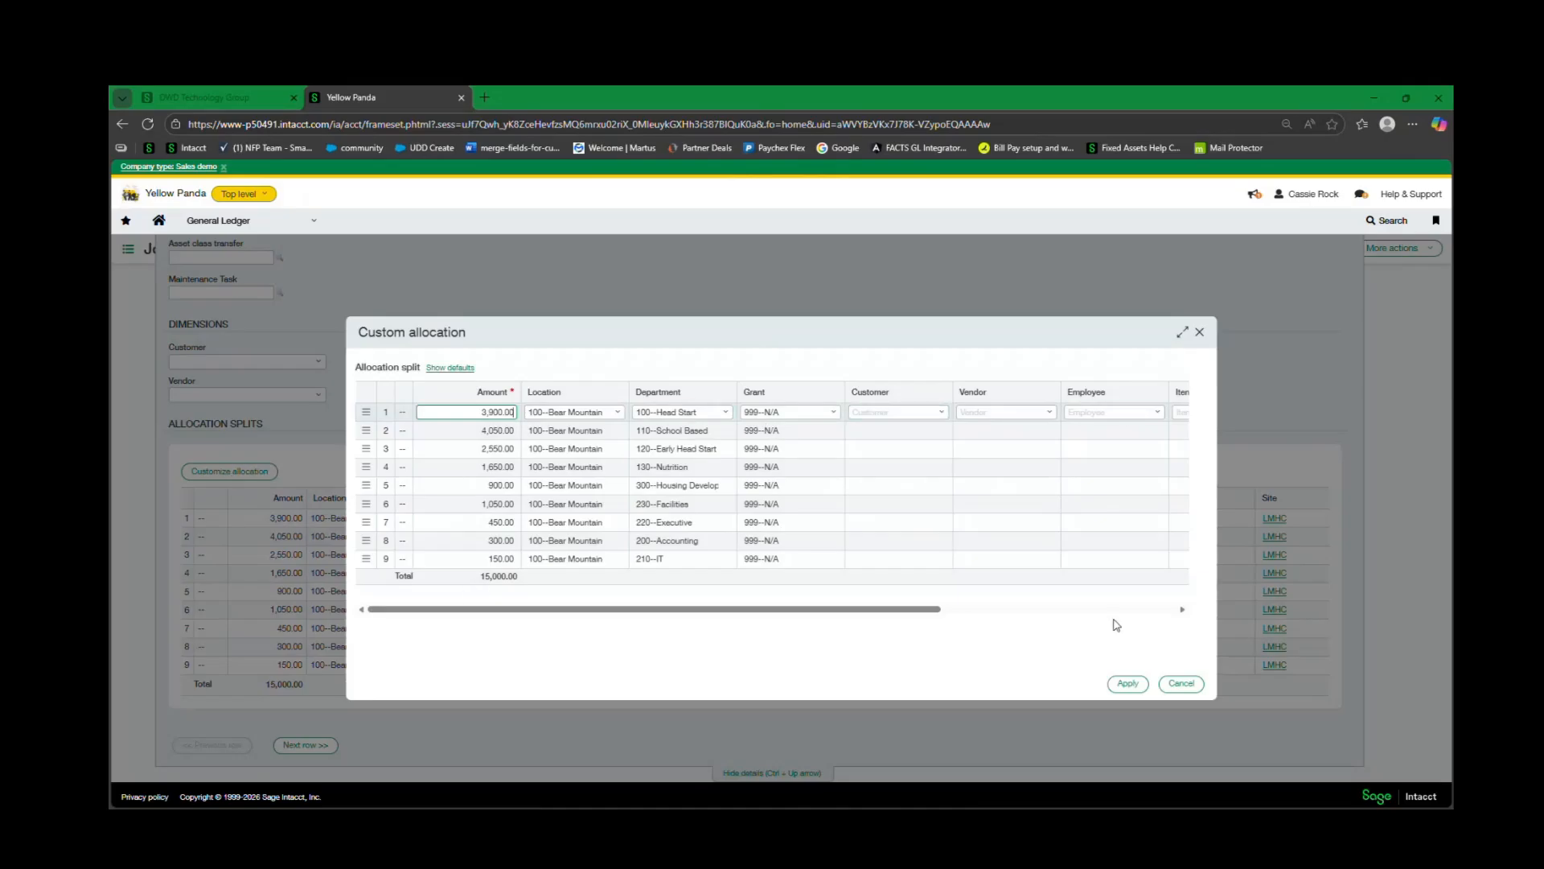
left_click(1127, 684)
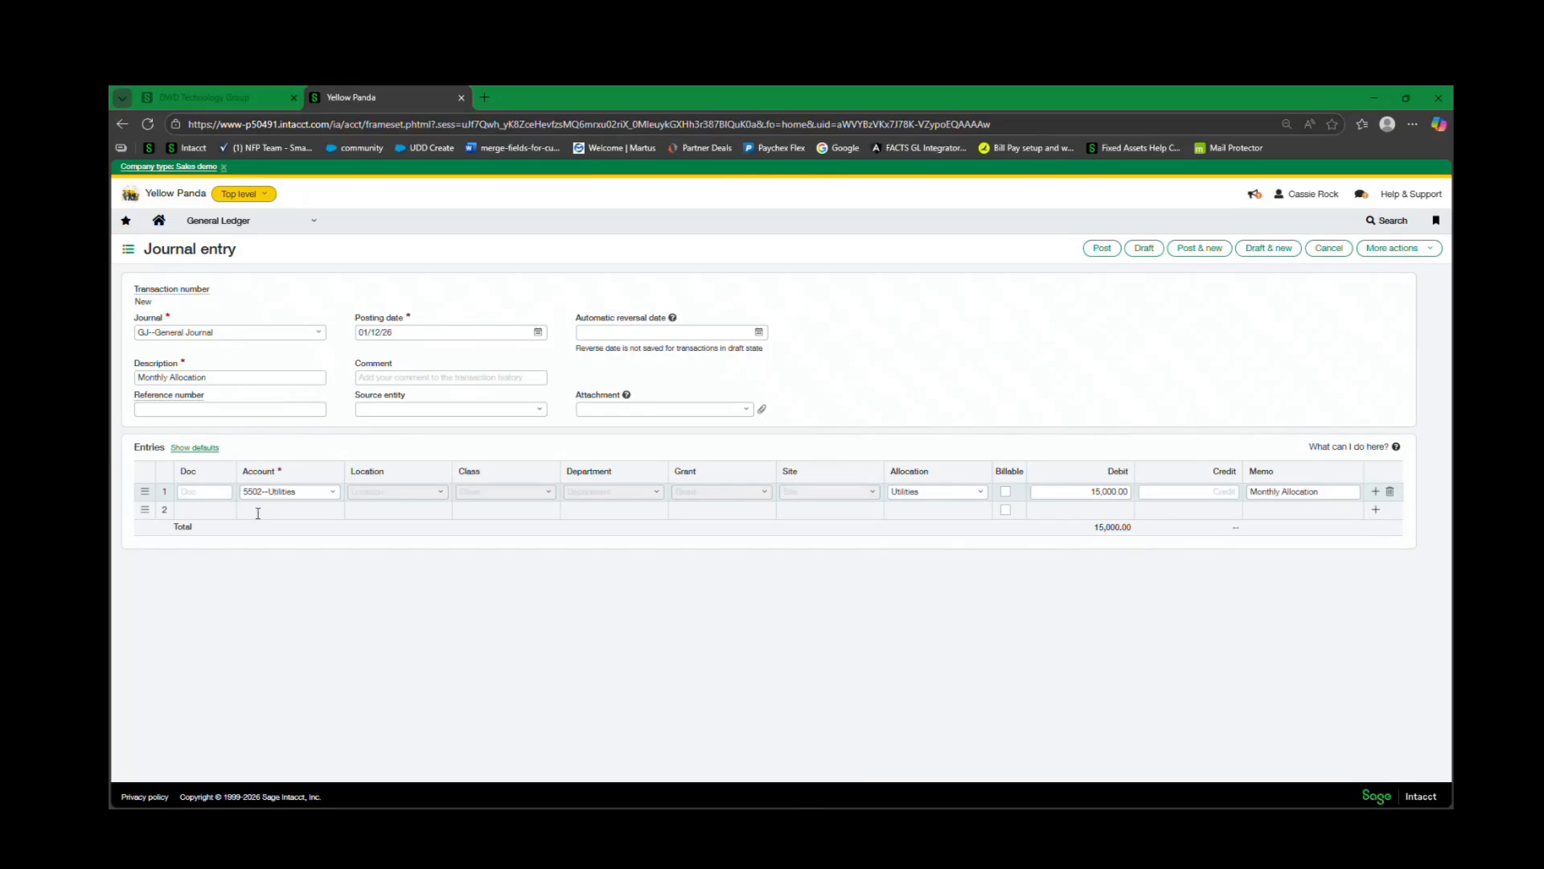
- Credit 15,000.00 to 1100--Operating Cash at location 100--Bear Mountain on the second line and post the journal entry
left_click(271, 510)
scroll(603, 478, "down", 3)
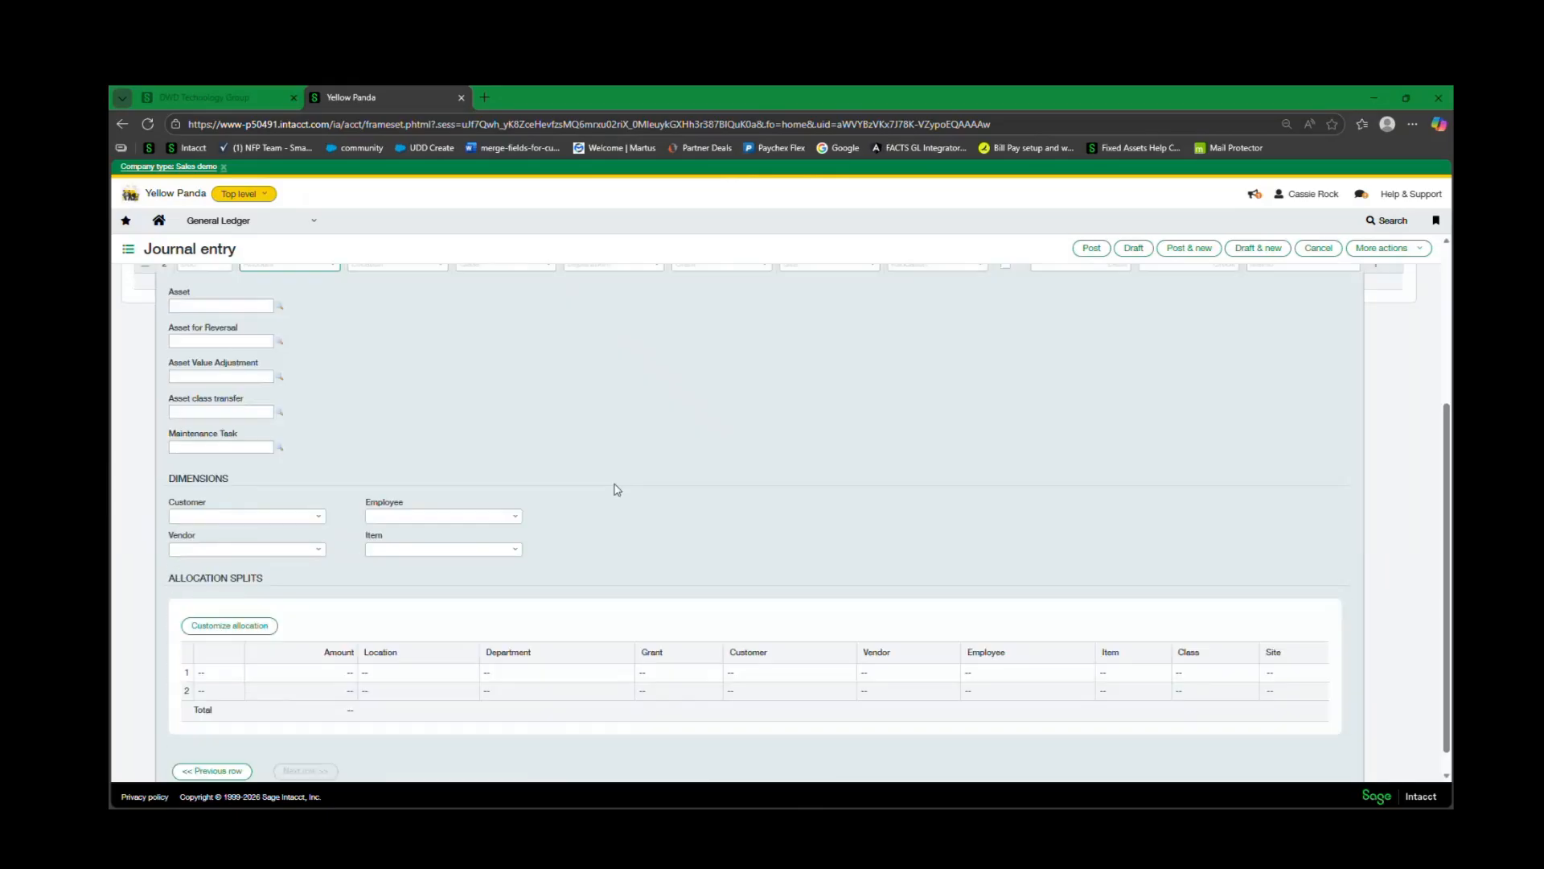
left_click(775, 773)
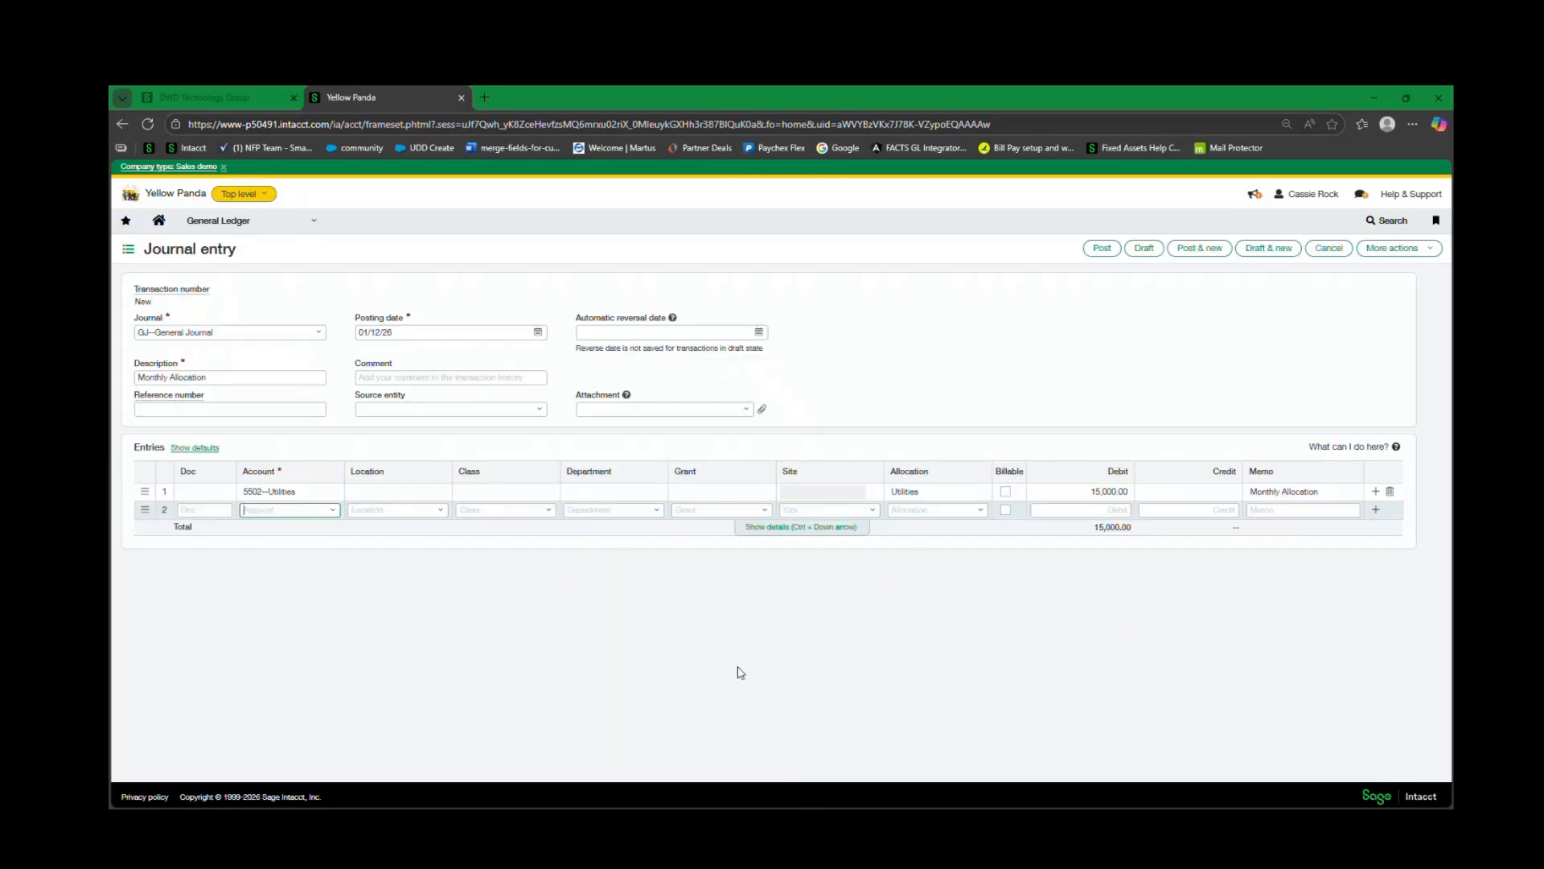
left_click(332, 510)
left_click(290, 552)
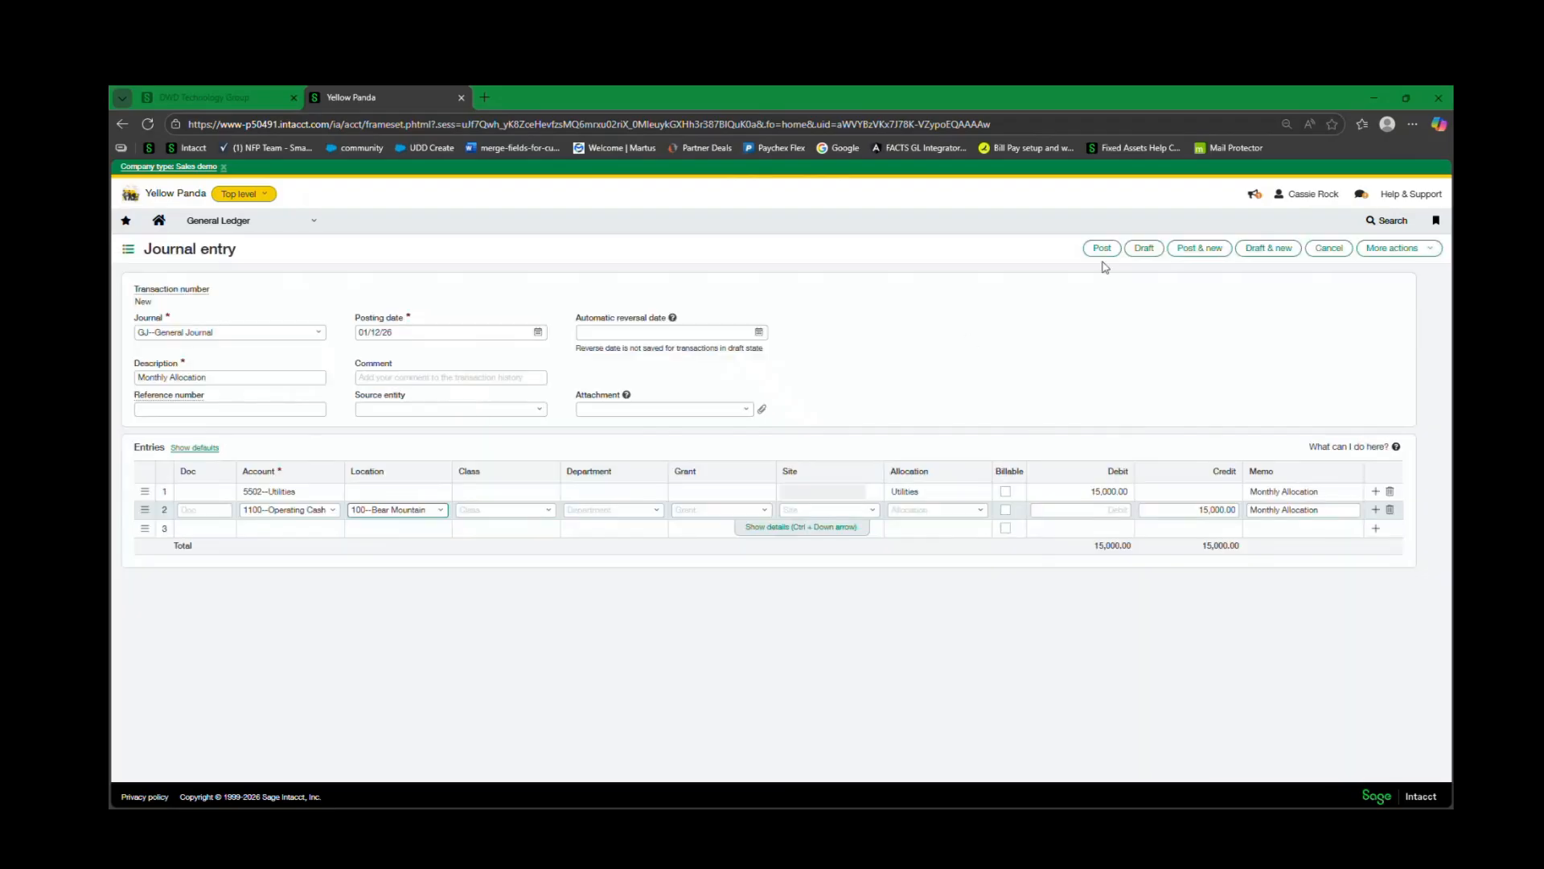
left_click(1104, 252)
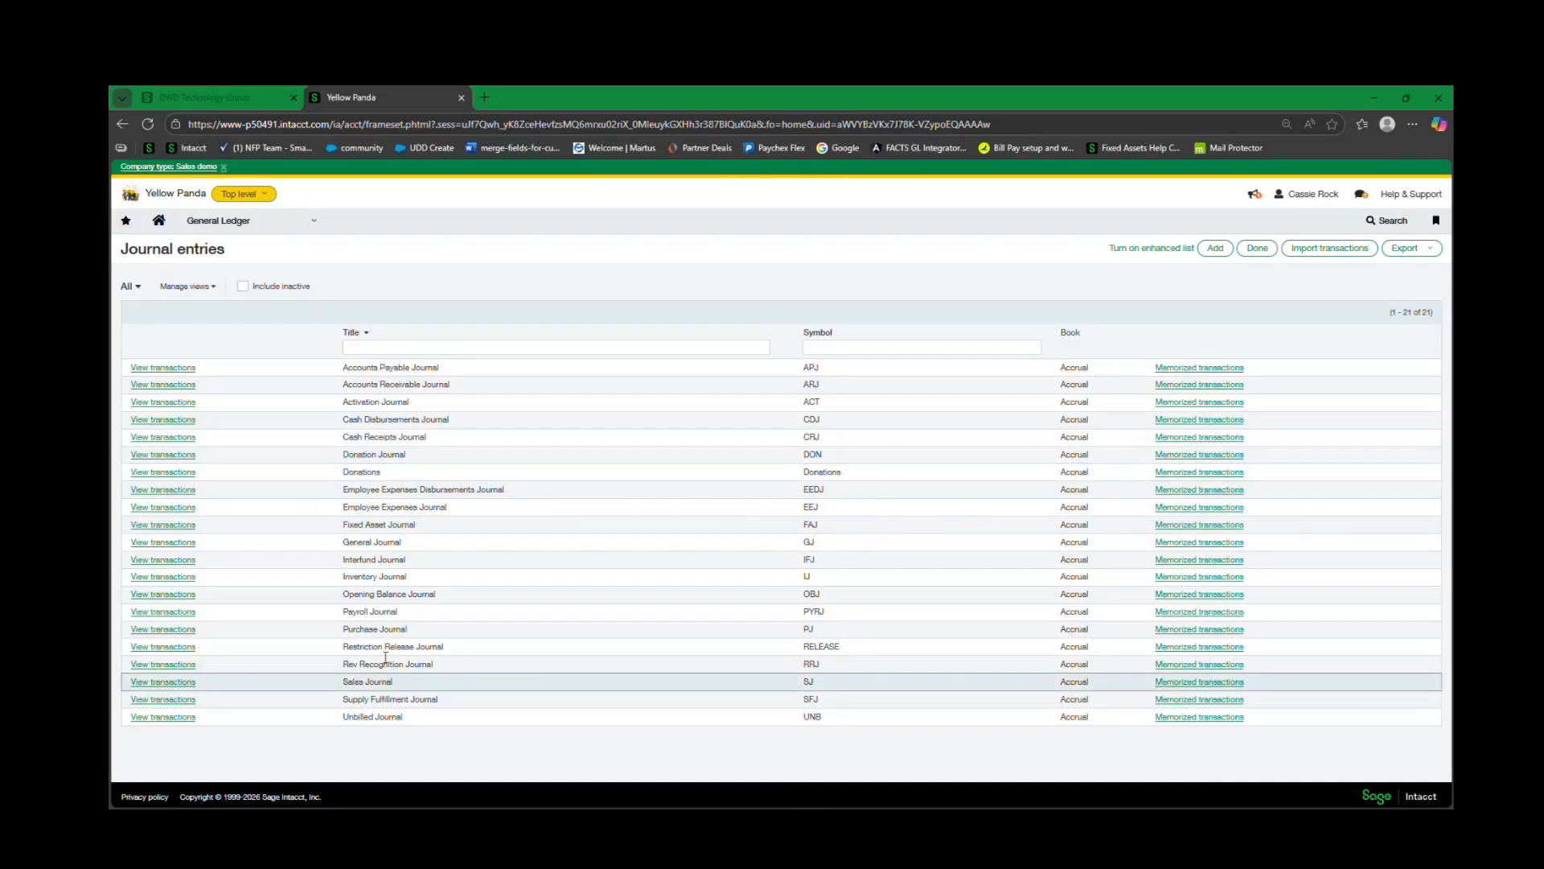